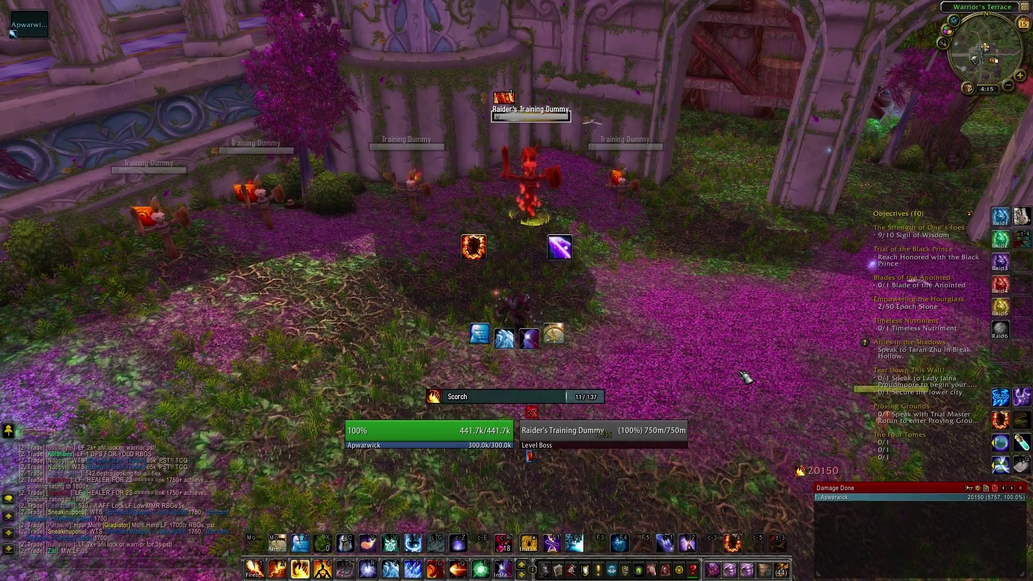
# Attack the Raider's Training Dummy with repeated Scorch and Pyroblast casts
pyautogui.press('3')
pyautogui.press('3')
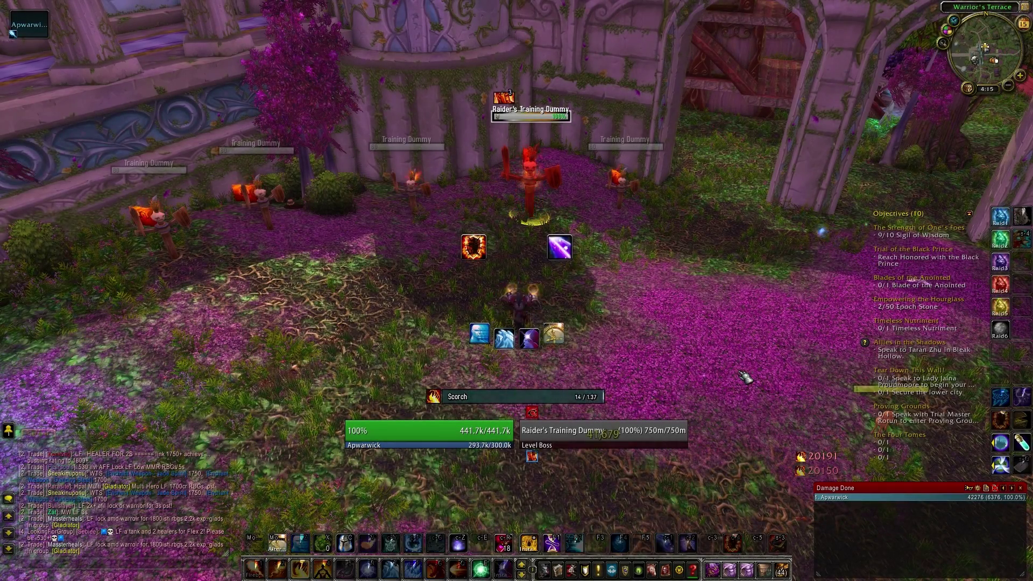
pyautogui.press('2')
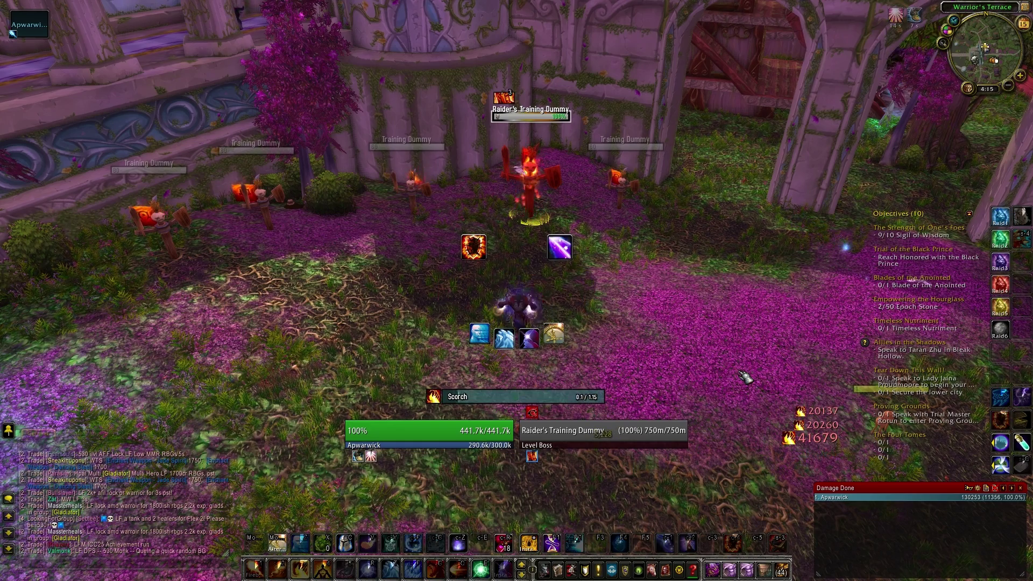
pyautogui.press('2')
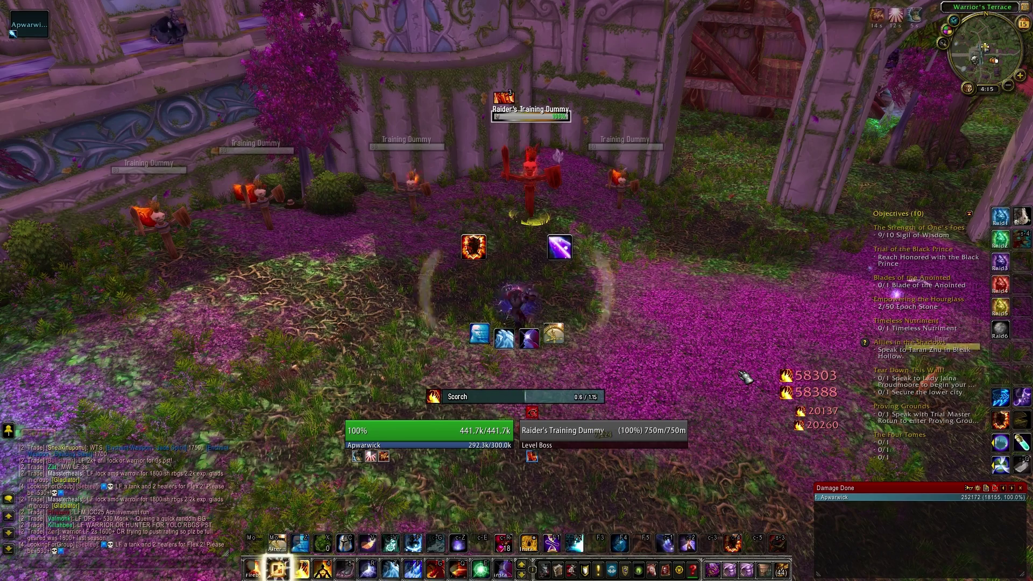
pyautogui.press('2')
pyautogui.press('2')
pyautogui.press('2')
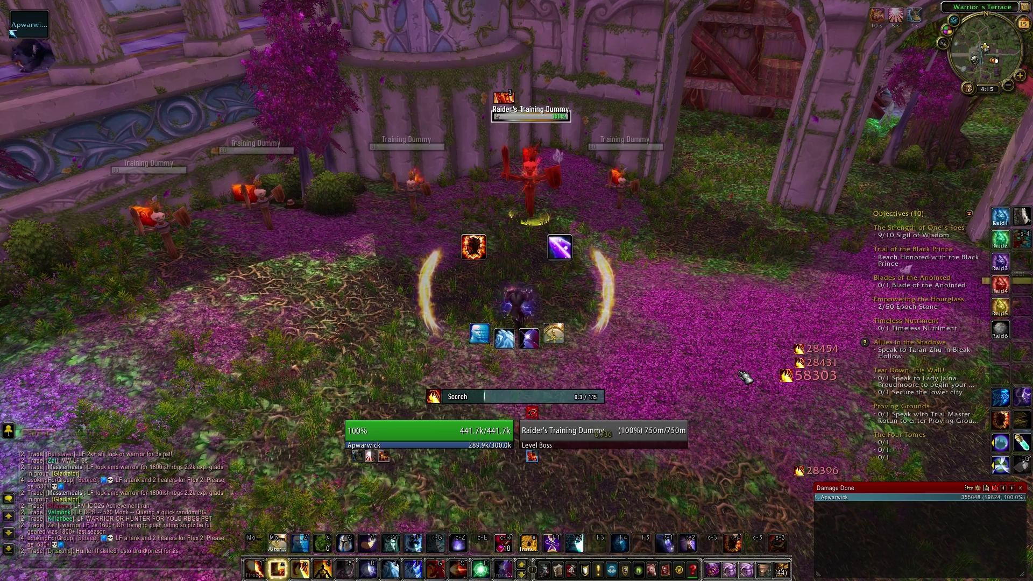
# Cast Cone of Cold, Mirror Image and Pyroblast in combat with the Raider's Training Dummy
pyautogui.press('t')
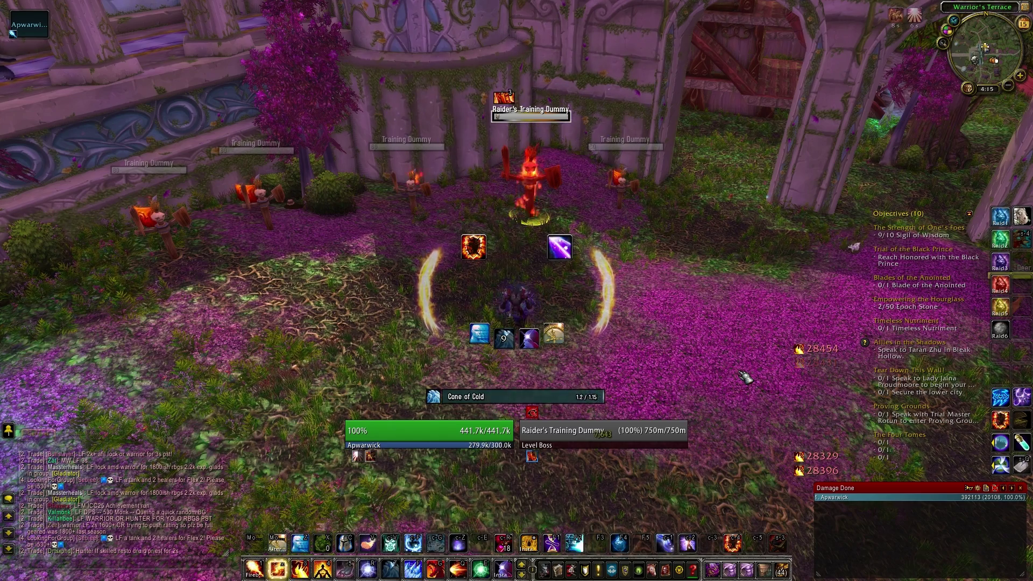
pyautogui.press('z')
pyautogui.press('q')
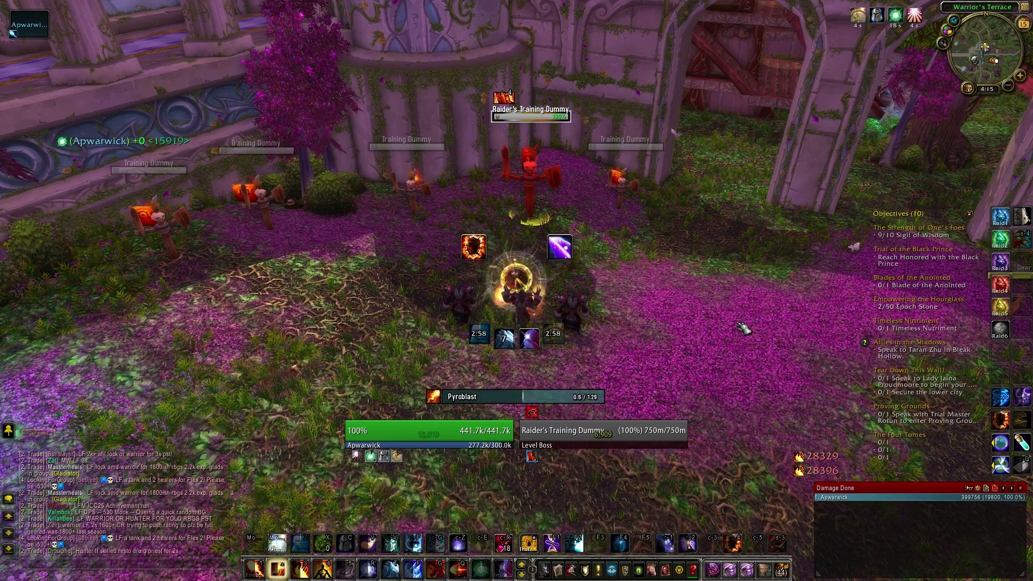
pyautogui.scroll(-1, 727, 320)
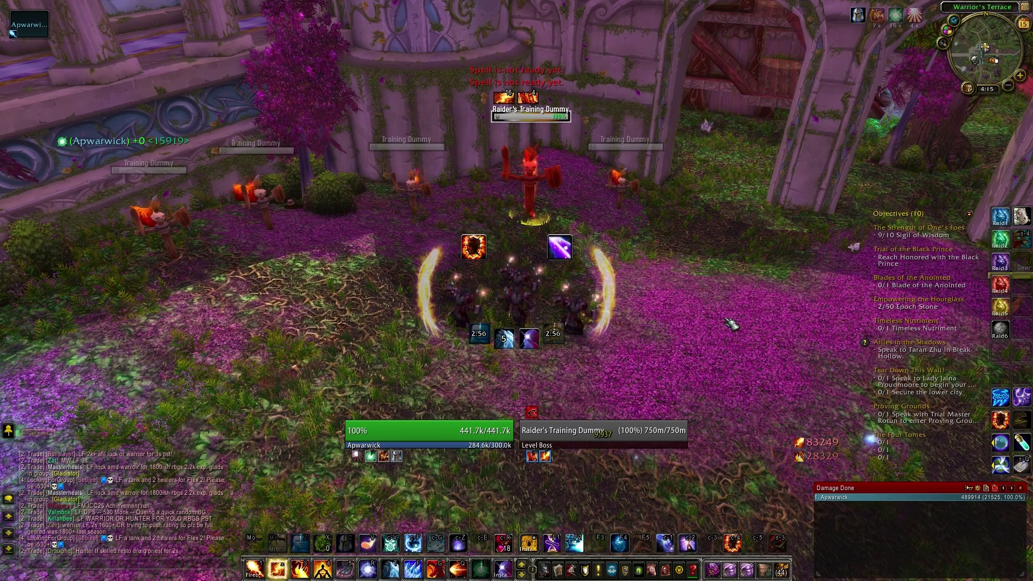
pyautogui.press('1')
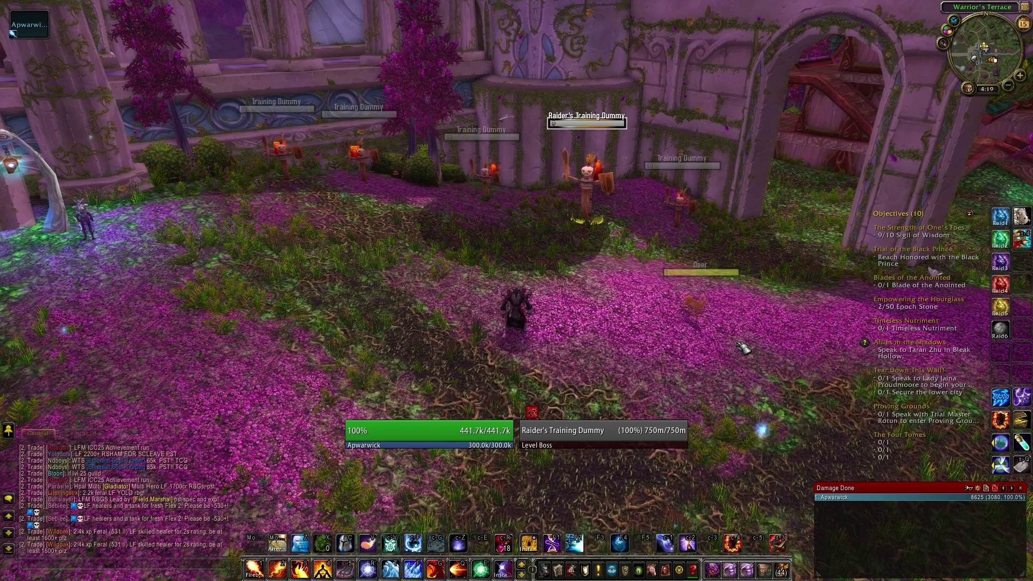
pyautogui.press('q')
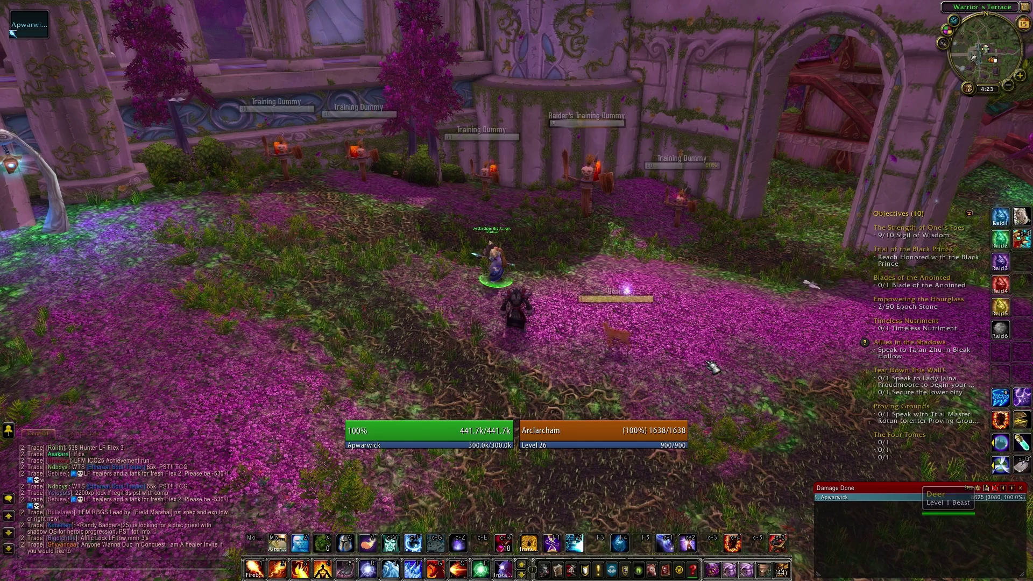
# Open the WeakAuras options and create a new icon aura named Cone of Cold CD
pyautogui.press('Return')
pyautogui.write('/wa')
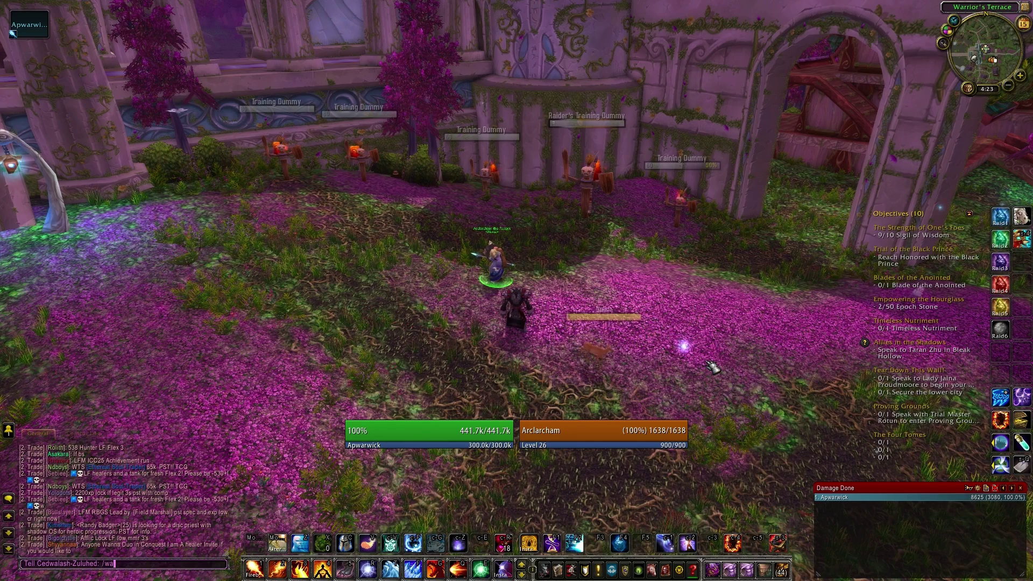
pyautogui.press('Return')
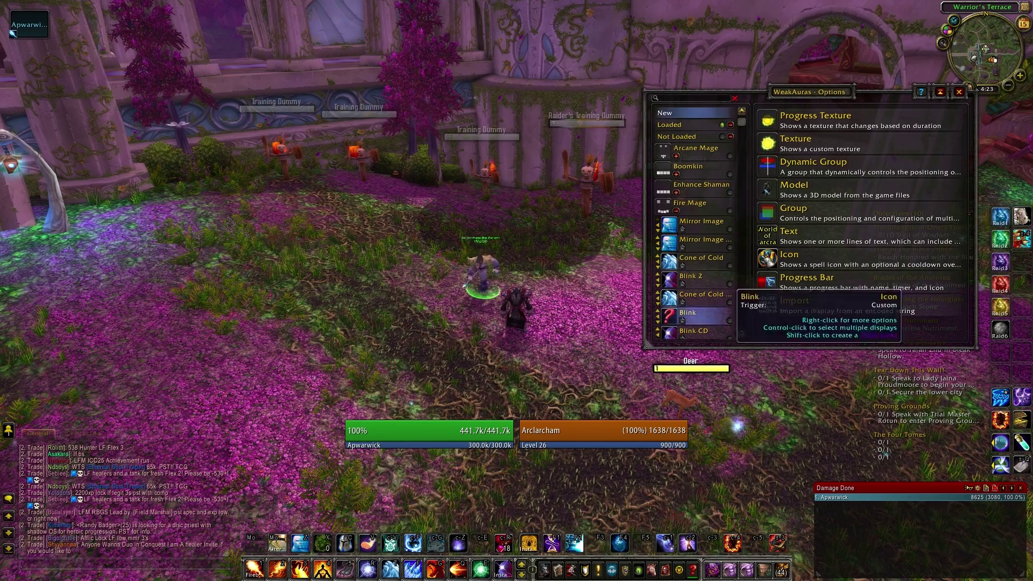
pyautogui.click(816, 262)
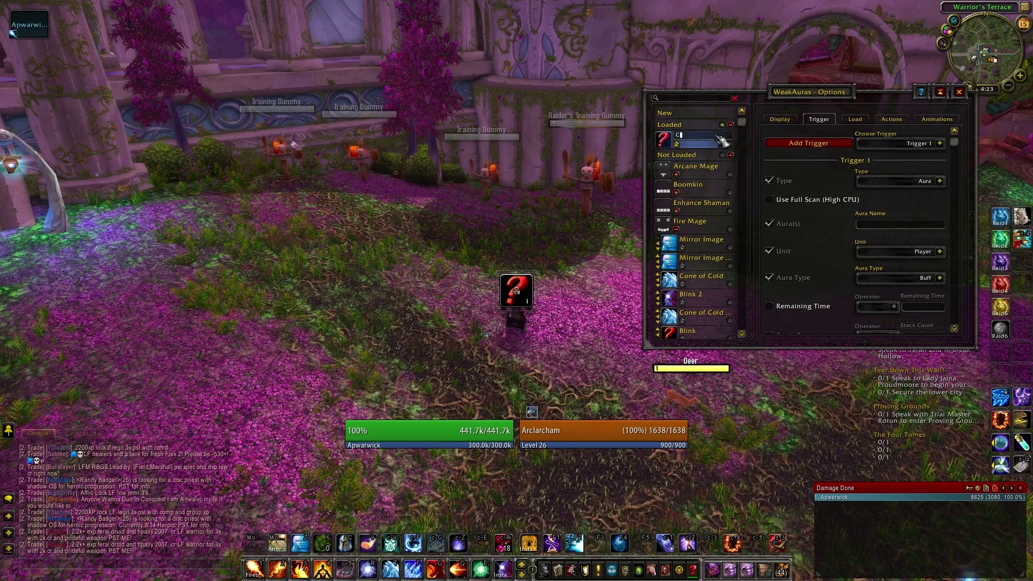
pyautogui.write('f Cold CD')
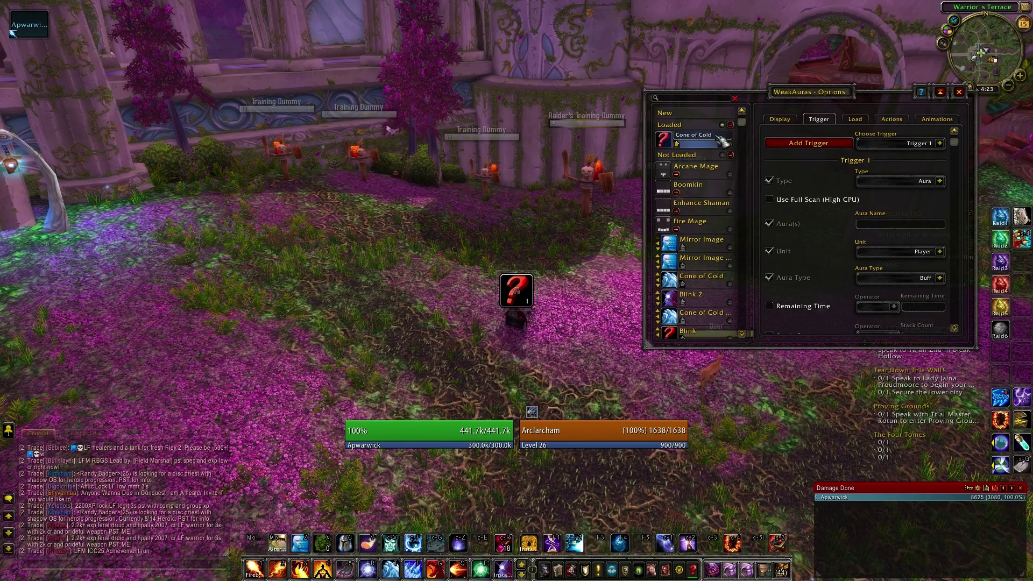
pyautogui.press('Return')
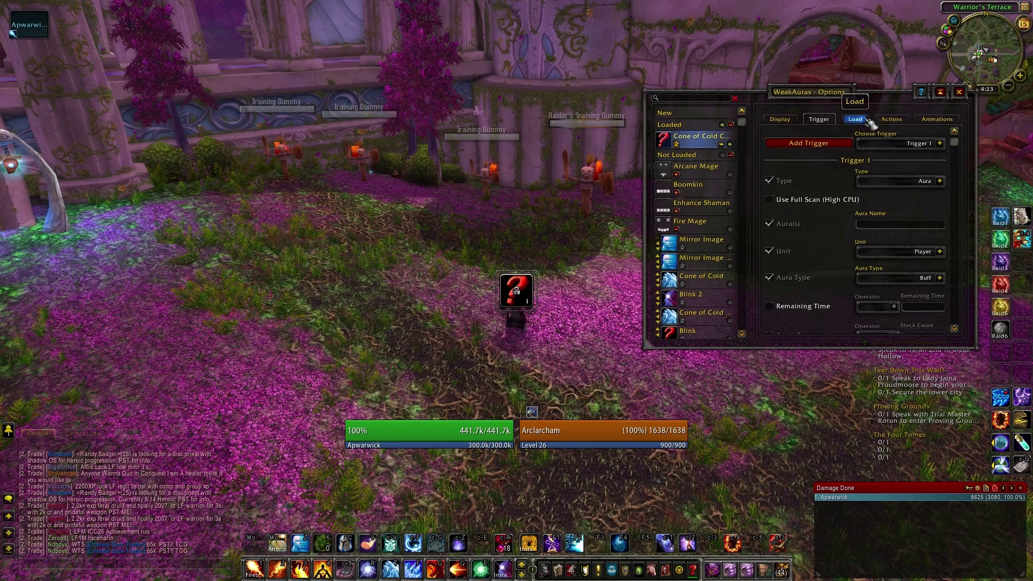
# Restrict loading of the Cone of Cold CD aura to In Combat, player class Mage and talent specialization Fire
pyautogui.click(867, 121)
pyautogui.click(771, 135)
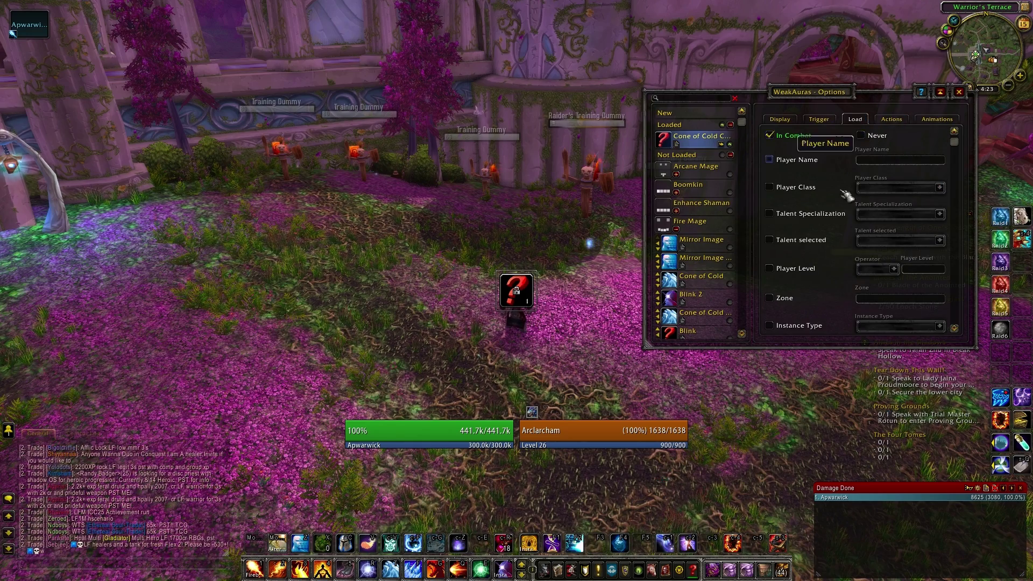
pyautogui.click(770, 187)
pyautogui.click(939, 188)
pyautogui.click(888, 231)
pyautogui.click(770, 214)
pyautogui.click(939, 214)
pyautogui.click(894, 245)
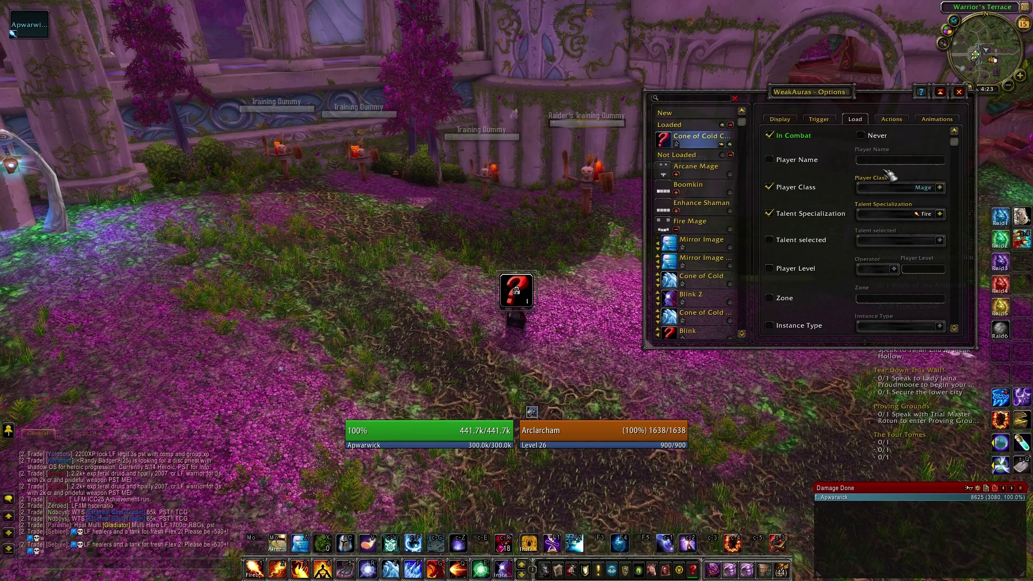
# Set the aura's trigger type to Status and its status to Cooldown Progress (Spell)
pyautogui.click(823, 120)
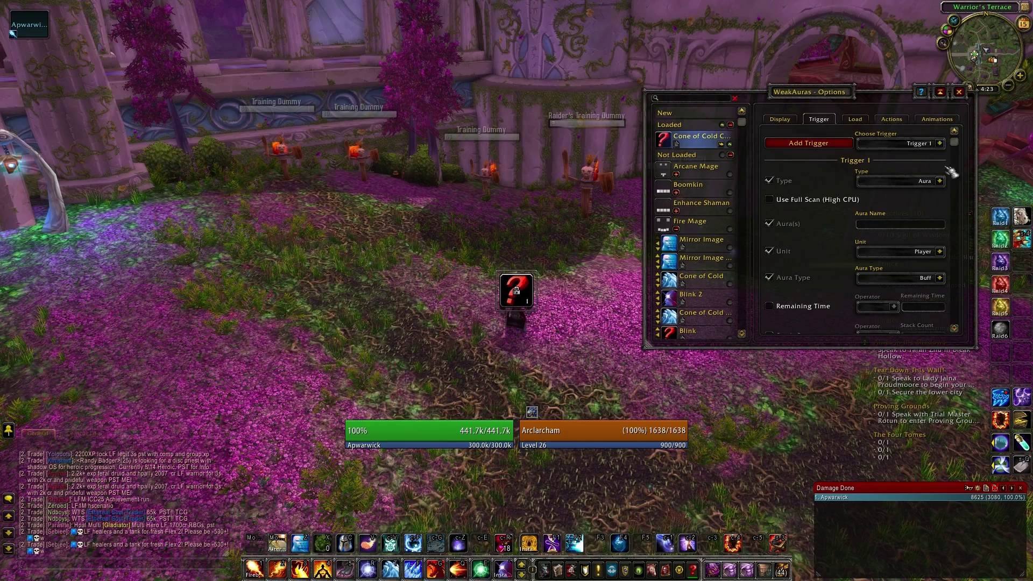
pyautogui.click(940, 182)
pyautogui.click(921, 232)
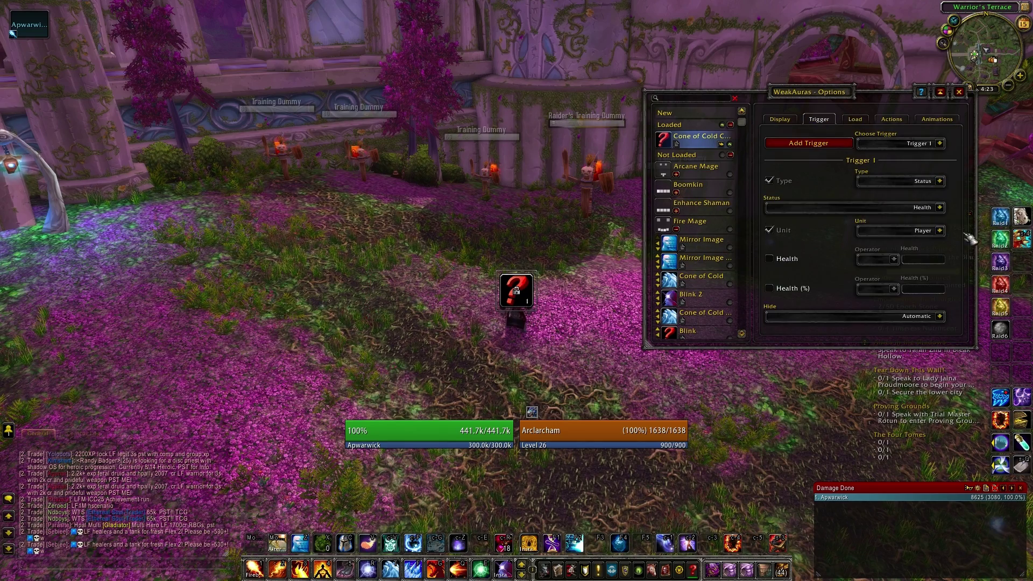
pyautogui.click(941, 209)
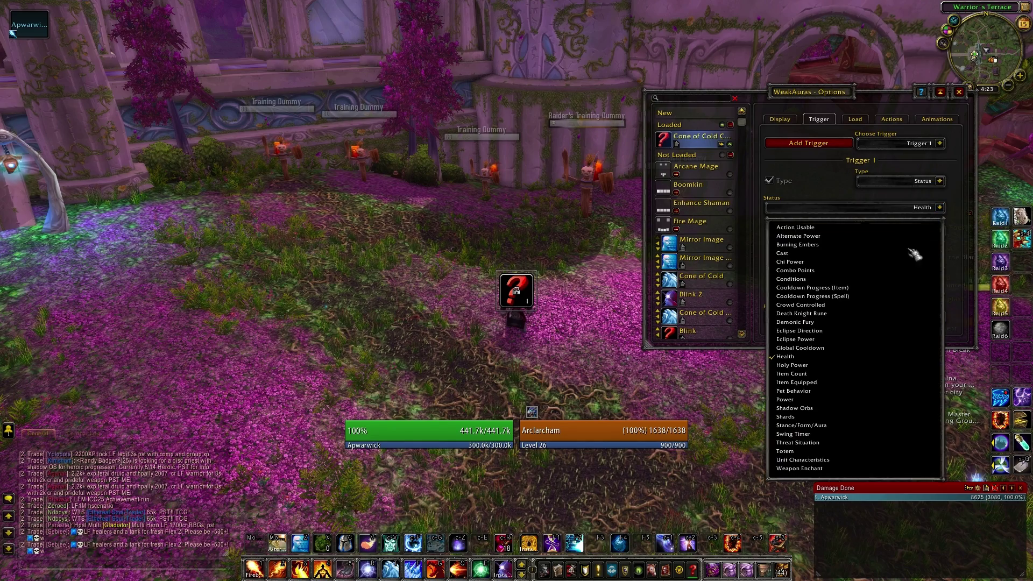
pyautogui.click(882, 298)
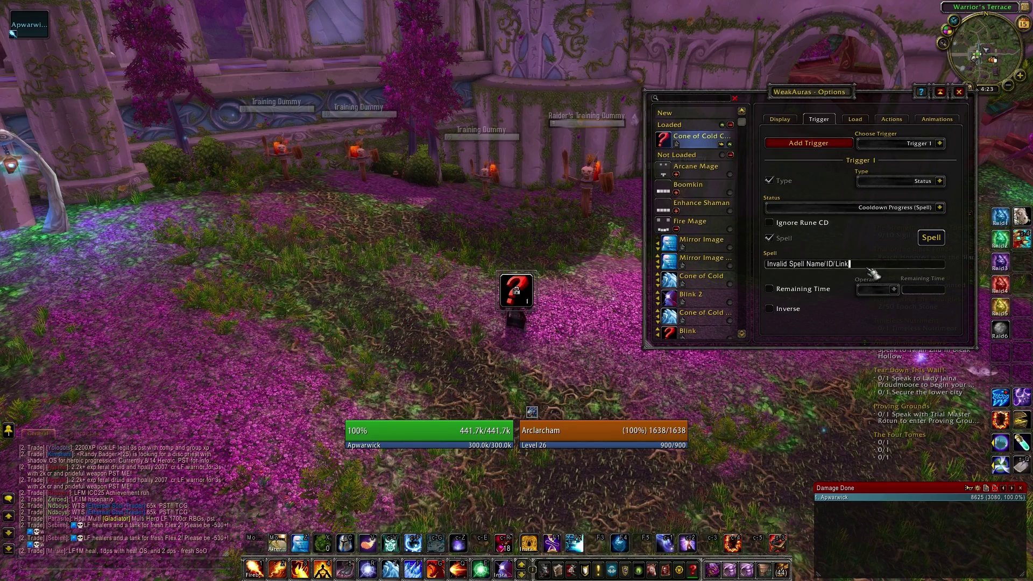
# Set the trigger's tracked spell to Cone of Cold
pyautogui.moveTo(869, 268); pyautogui.dragTo(788, 263)
pyautogui.hotkey('ctrl', 'a')
pyautogui.press('BackSpace')
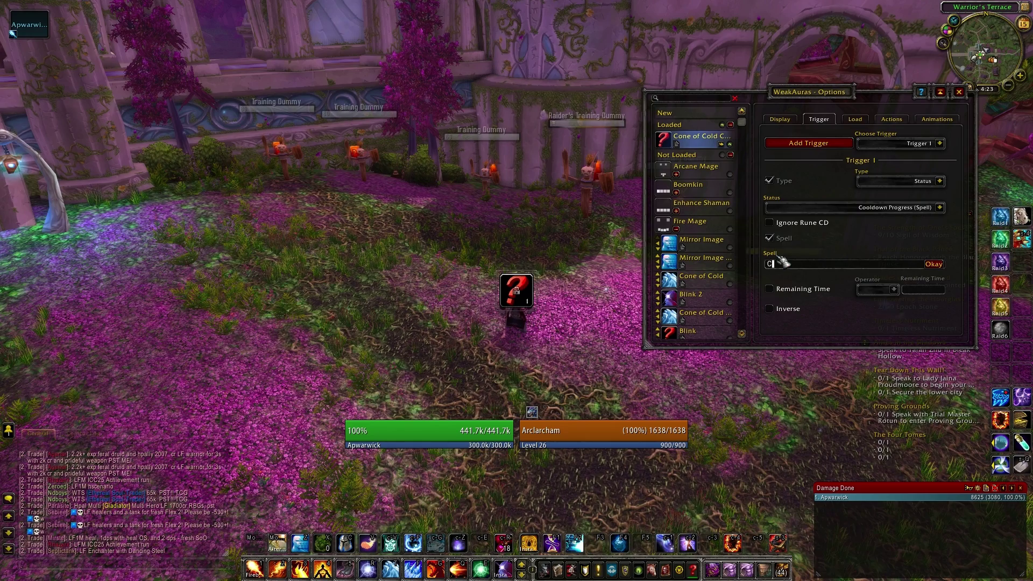
pyautogui.write('Cone of Cold')
pyautogui.press('Return')
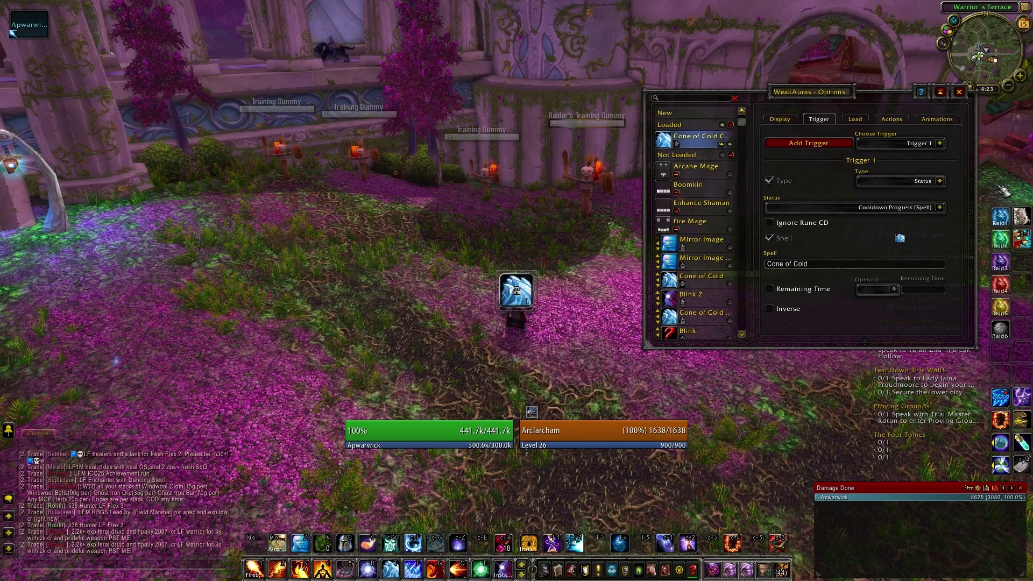
# Enable Cooldown with the Inverse option for the icon's display, casting Cone of Cold to check the sweep
pyautogui.click(795, 120)
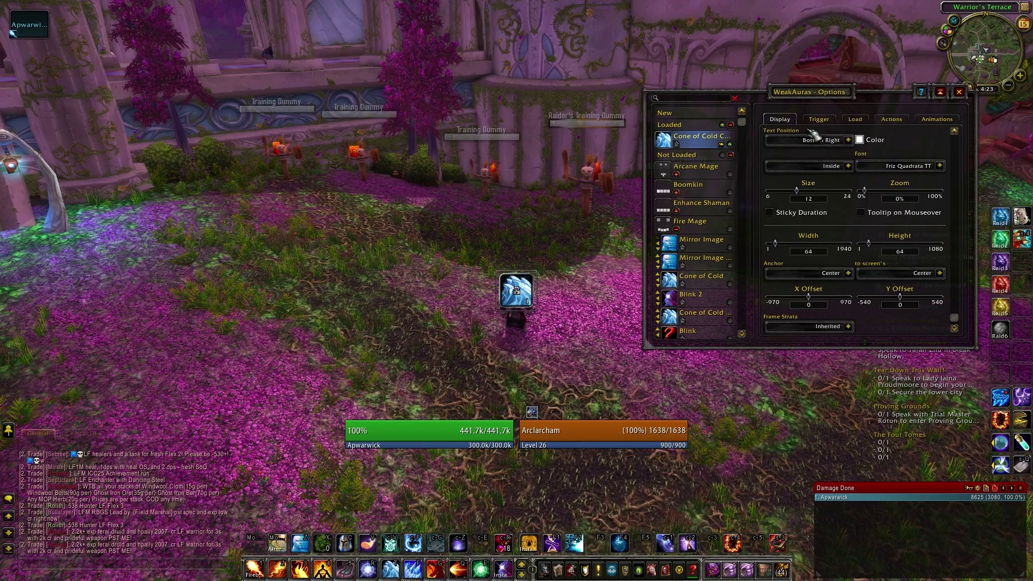
pyautogui.moveTo(952, 319); pyautogui.dragTo(955, 136)
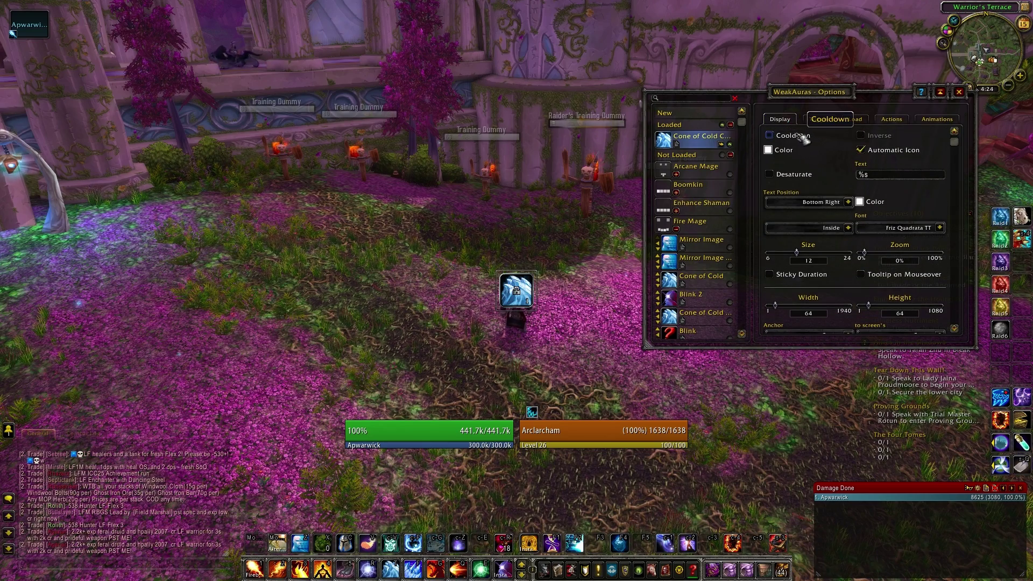
pyautogui.press('Escape')
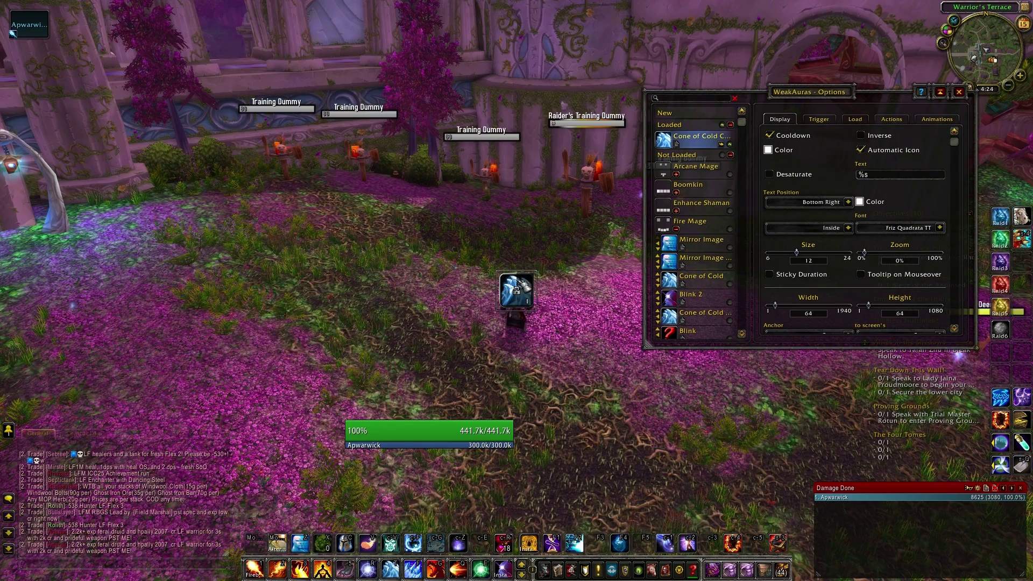
pyautogui.press('t')
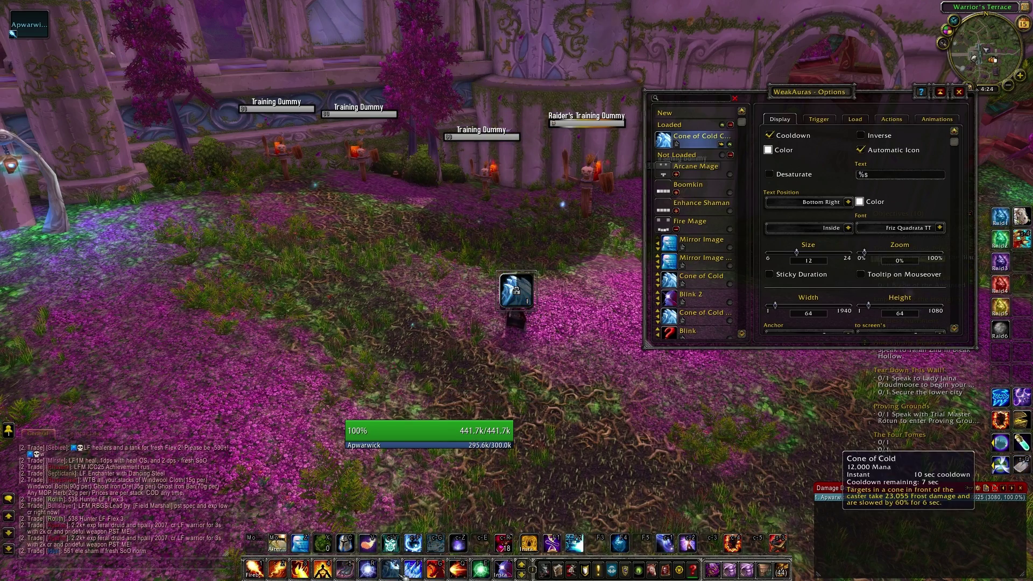
pyautogui.click(861, 135)
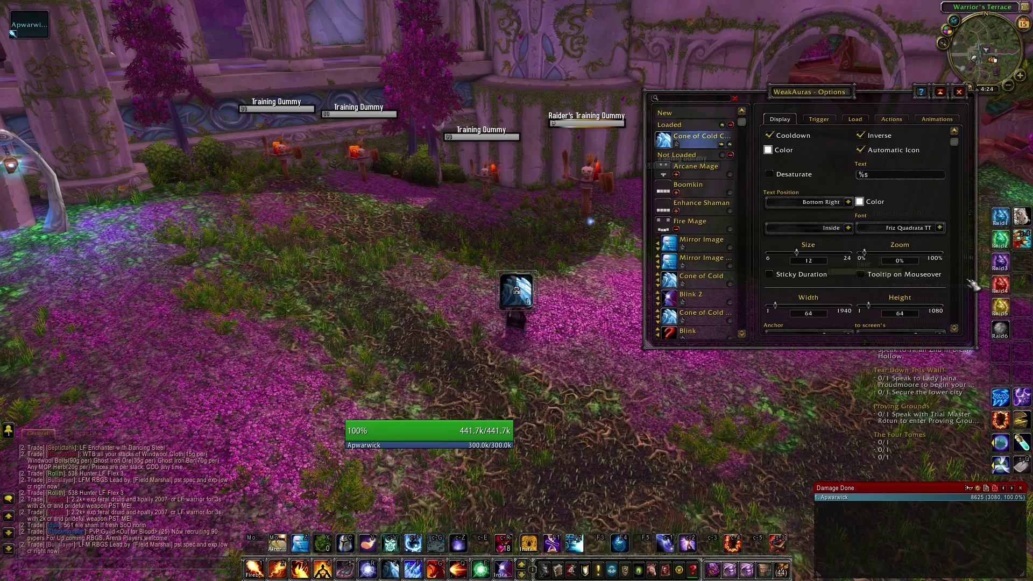
# Set the icon's text to %p, positioned at Center with size 18
pyautogui.click(877, 178)
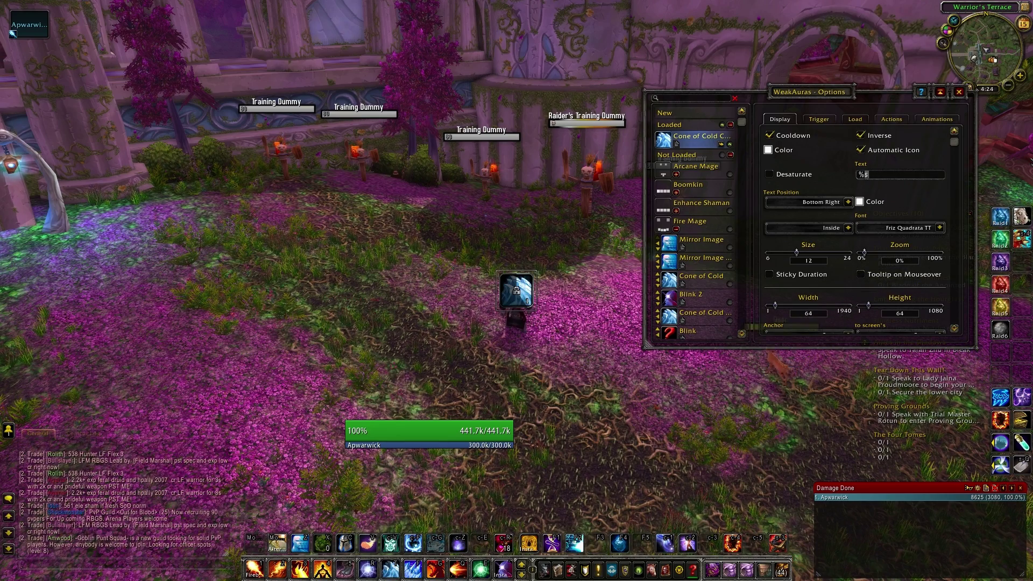
pyautogui.write('p')
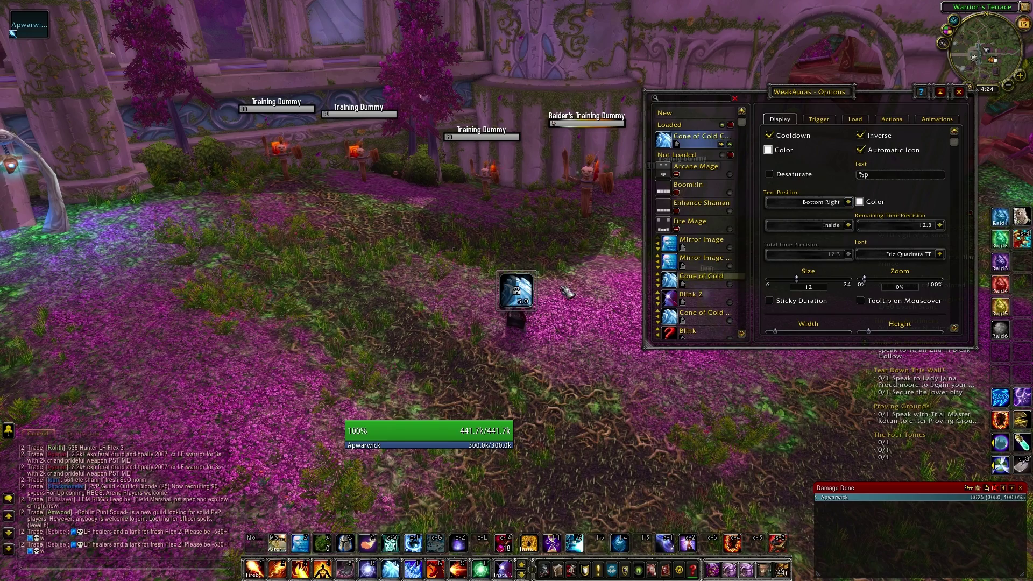
pyautogui.click(849, 202)
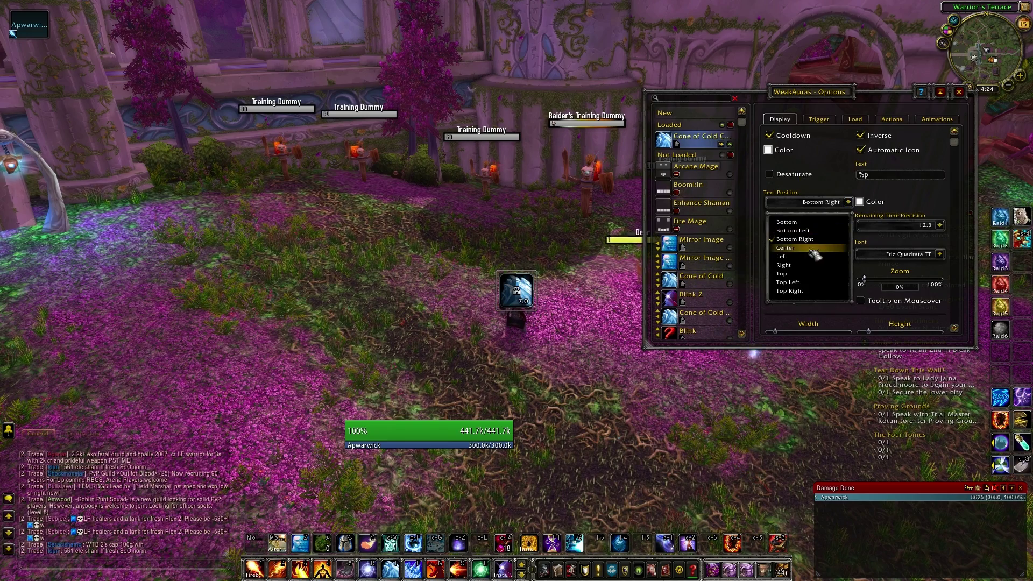
pyautogui.click(760, 252)
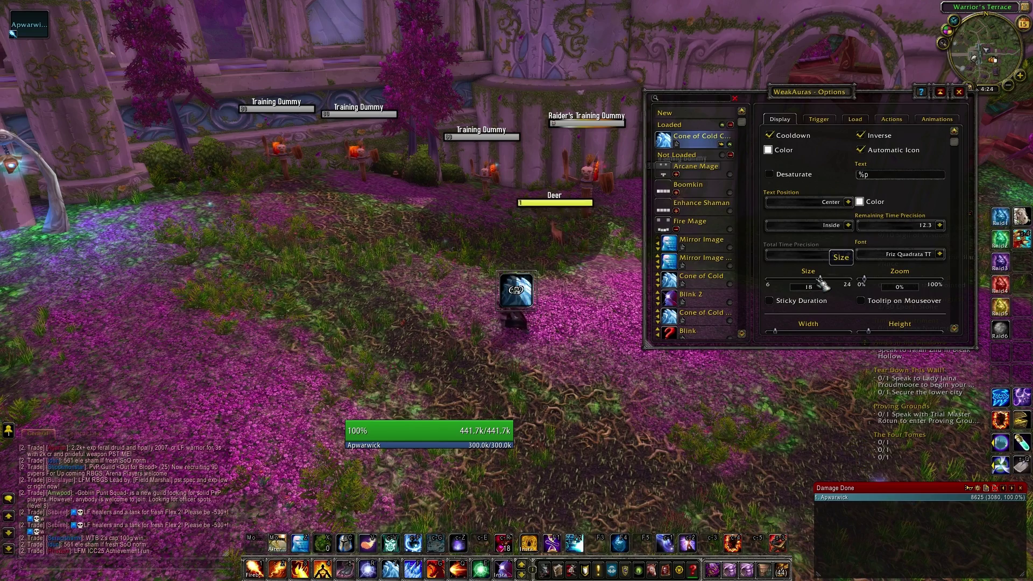
# Set the icon's remaining time precision to 12 and its width to 40
pyautogui.scroll(-1, 967, 261)
pyautogui.click(939, 218)
pyautogui.click(928, 231)
pyautogui.scroll(-1, 970, 215)
pyautogui.scroll(-4, 970, 215)
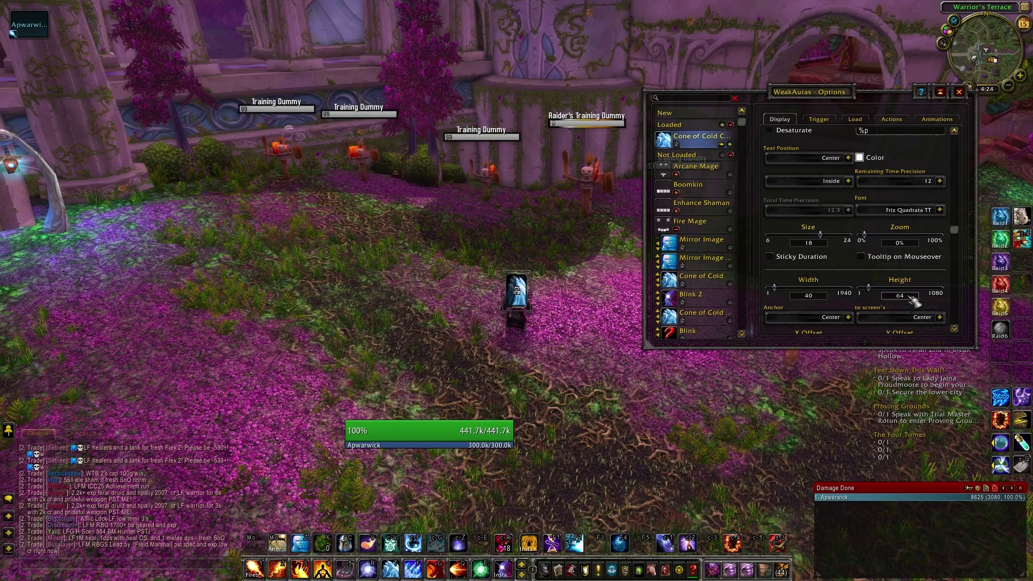
# Move the Cone of Cold icon just below the character and cast Cone of Cold to test it
pyautogui.scroll(-6, 961, 302)
pyautogui.moveTo(516, 290); pyautogui.dragTo(474, 337)
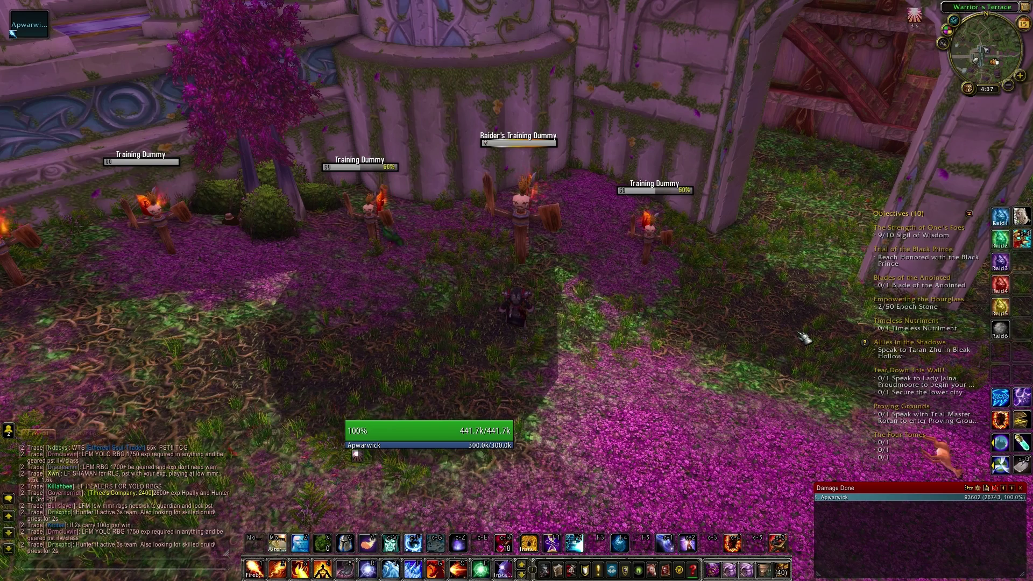
pyautogui.press('t')
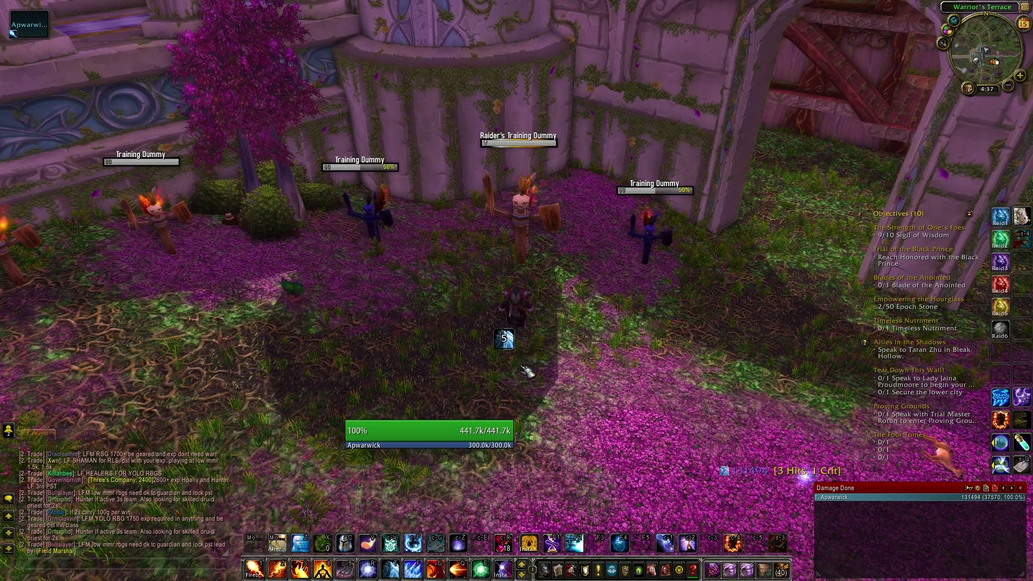
# Reopen the WeakAuras options, duplicate the Cone of Cold cooldown icon, and rename the copy Cone of Cold 2
pyautogui.write('/wa')
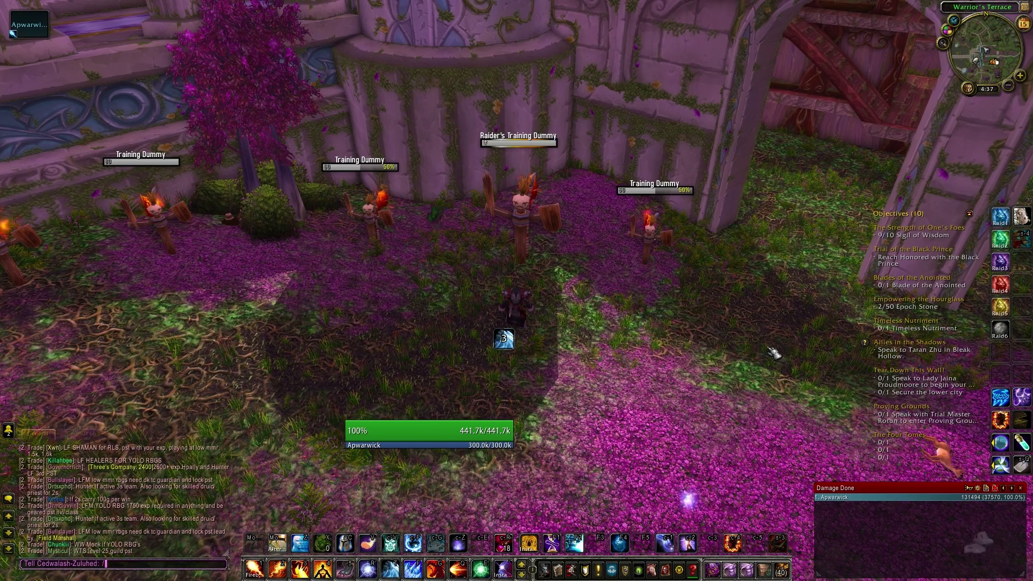
pyautogui.press('Return')
pyautogui.rightClick(719, 147)
pyautogui.click(694, 192)
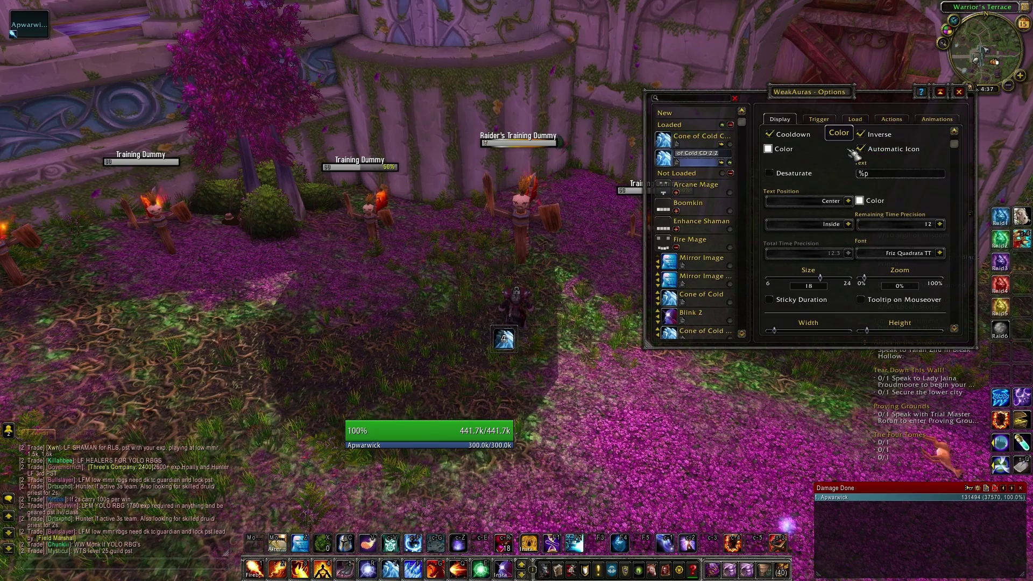
pyautogui.write('d 2')
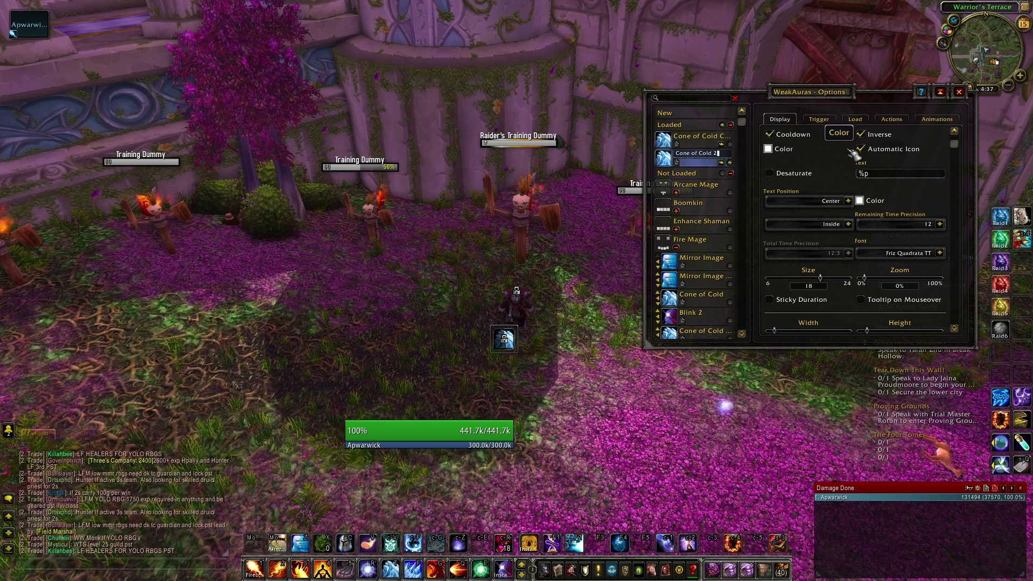
pyautogui.press('Return')
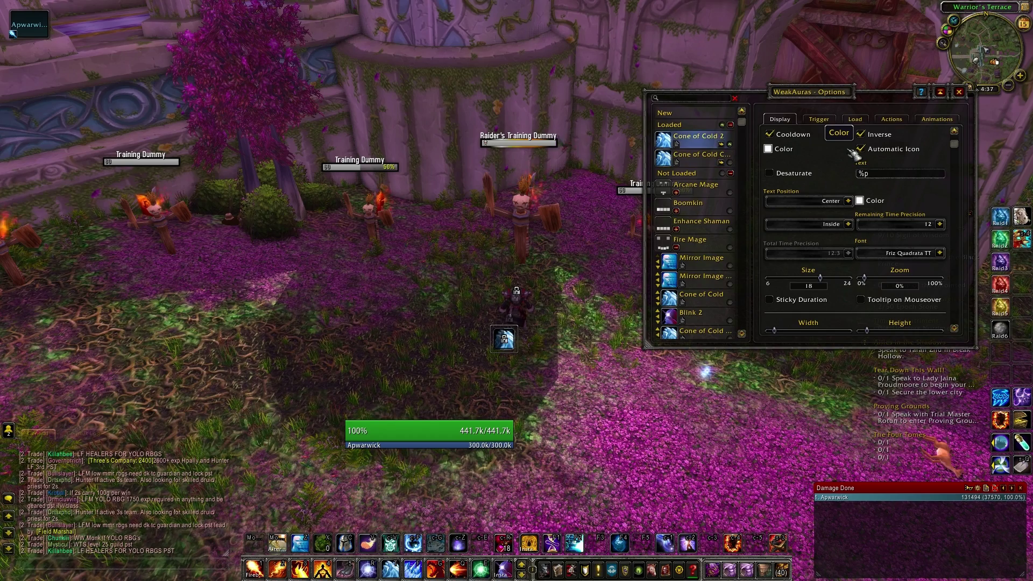
# Enable Inverse in the Cone of Cold 2 trigger and change its display text to %s
pyautogui.click(820, 119)
pyautogui.click(791, 311)
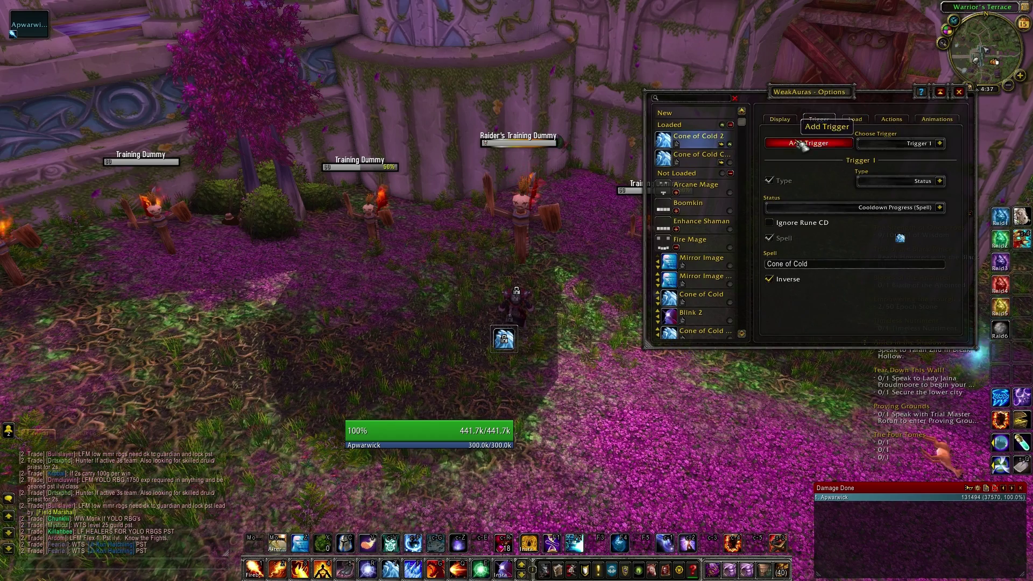
pyautogui.click(780, 119)
pyautogui.moveTo(865, 173); pyautogui.dragTo(1022, 156)
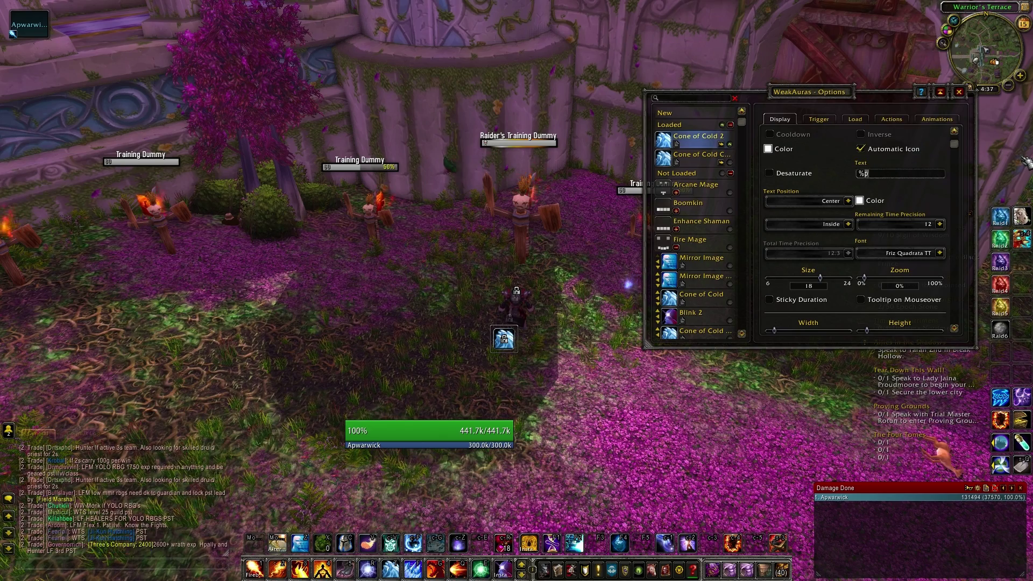
pyautogui.write('s')
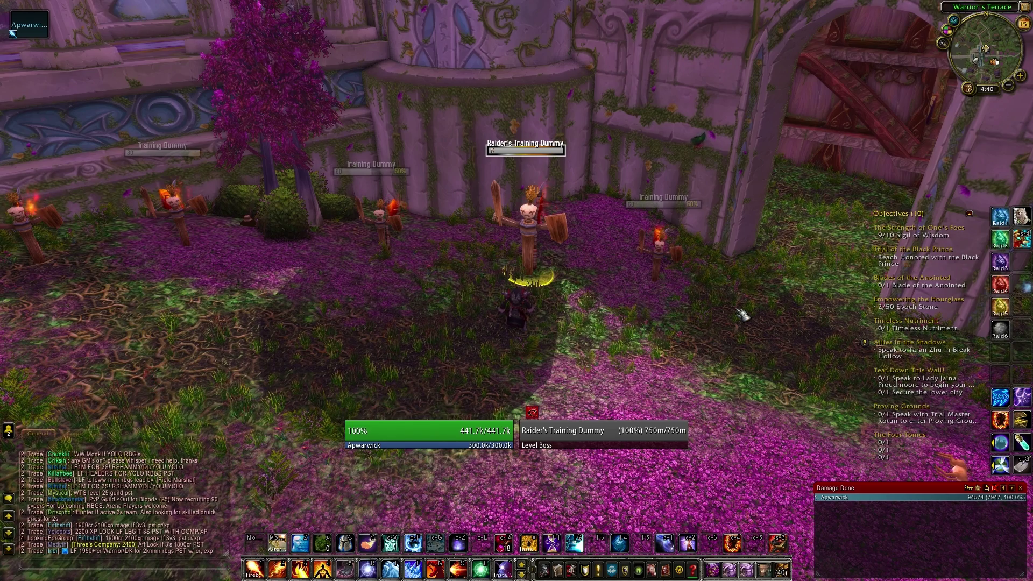
# Cast Cone of Cold and Scorch on the Raider's Training Dummy to test the cooldown and ready icons
pyautogui.press('t')
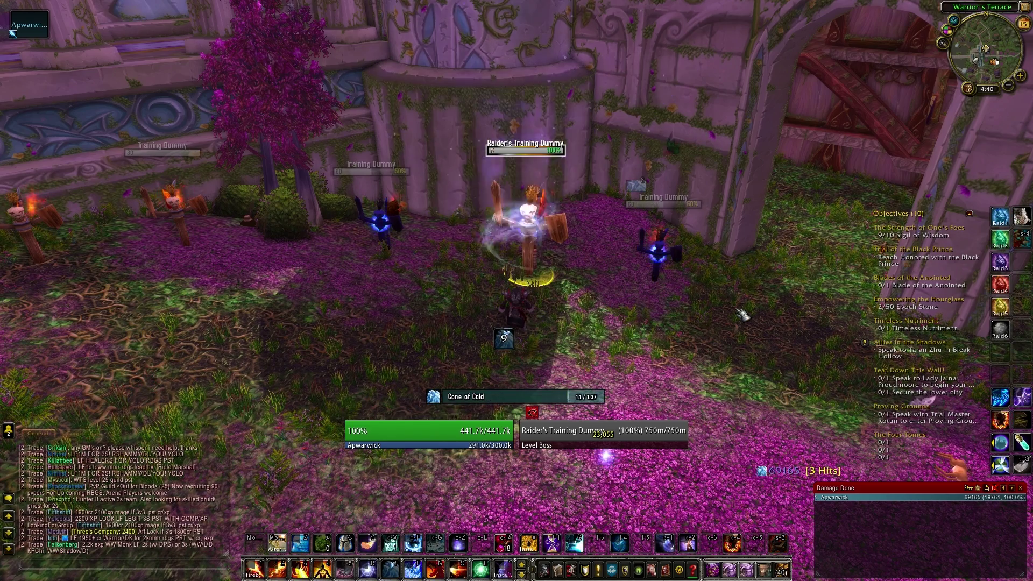
pyautogui.press('3')
pyautogui.press('3')
pyautogui.press('2')
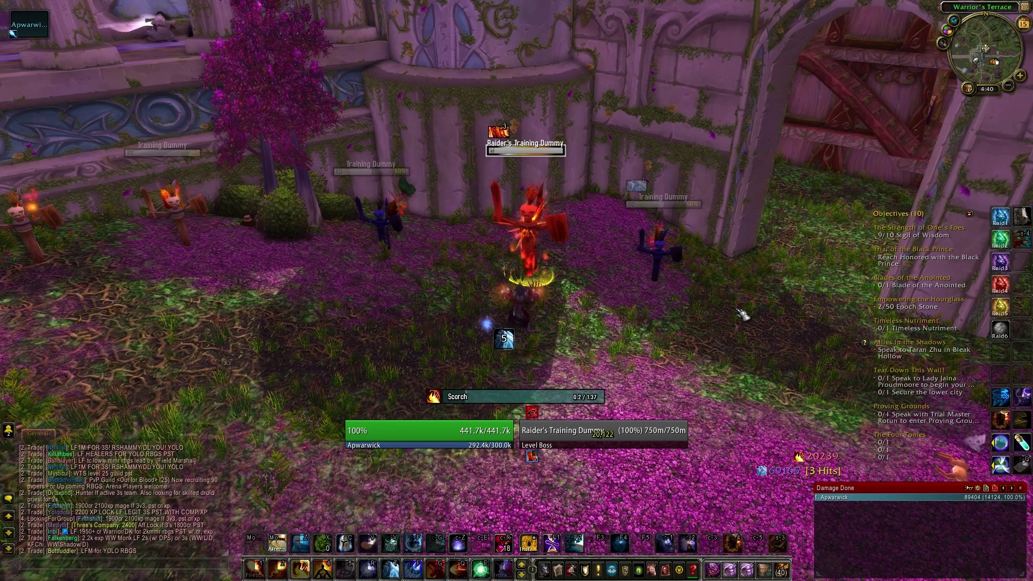
pyautogui.press('2')
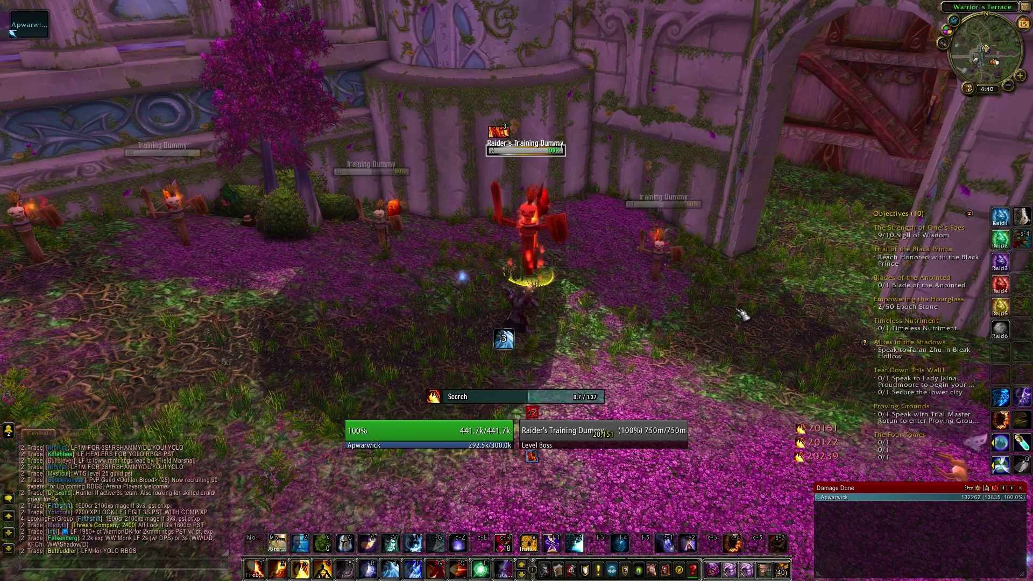
pyautogui.press('2')
pyautogui.press('2')
pyautogui.press('2')
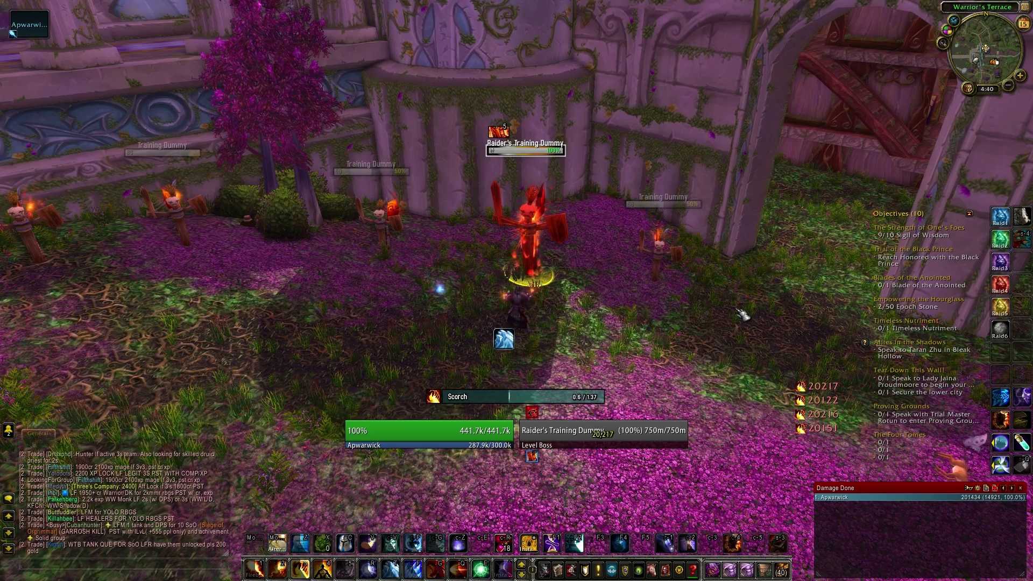
pyautogui.press('t')
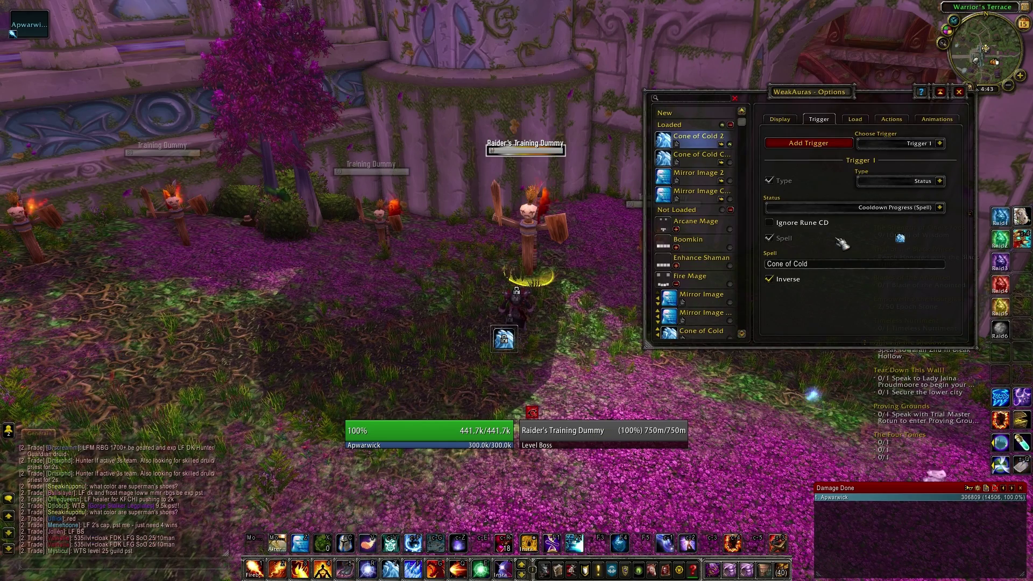
pyautogui.rightClick(690, 146)
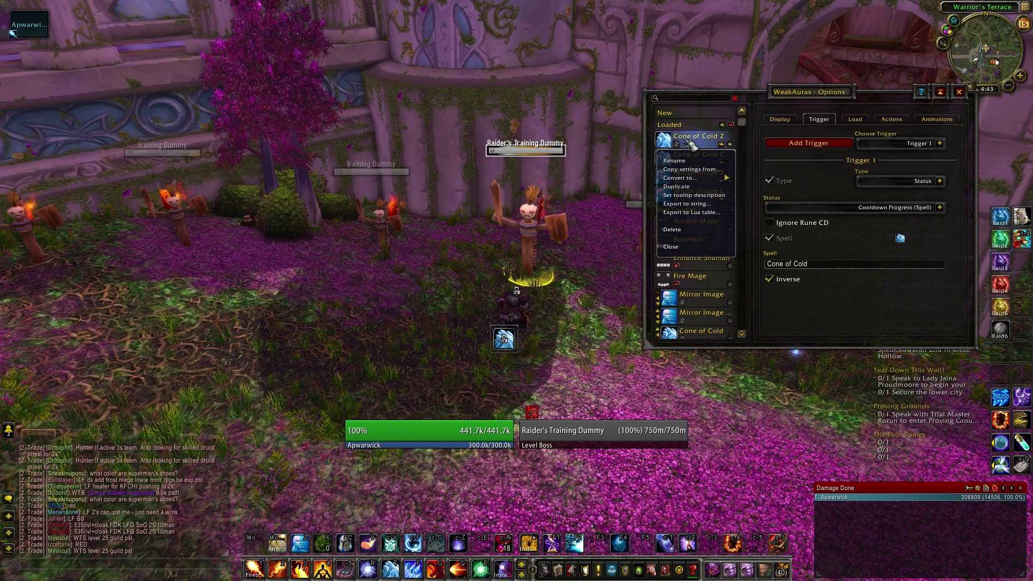
pyautogui.rightClick(691, 146)
pyautogui.click(709, 177)
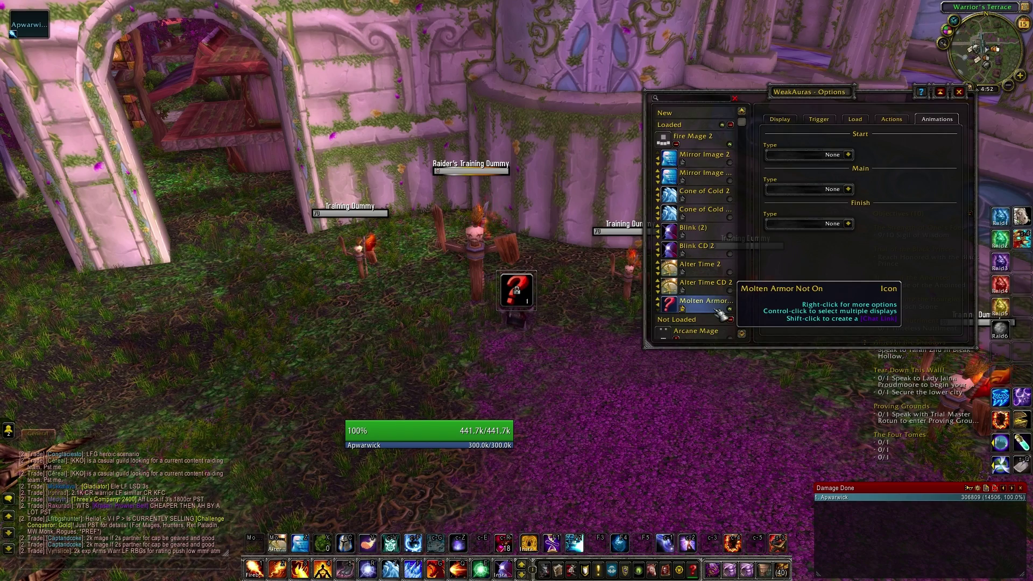
# Restrict loading of the Molten Armor Not On icon by Player Class and enable its Talent Specialization condition
pyautogui.click(856, 121)
pyautogui.click(771, 187)
pyautogui.click(883, 187)
pyautogui.click(876, 233)
pyautogui.click(810, 213)
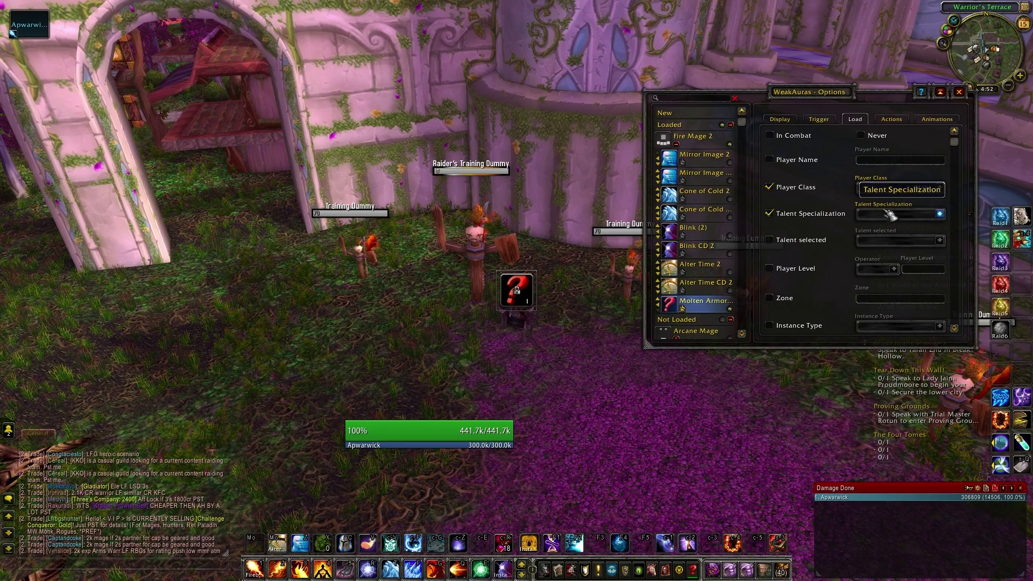
# Set the icon's trigger to the player buff Molten Armor with Inverse enabled
pyautogui.click(819, 122)
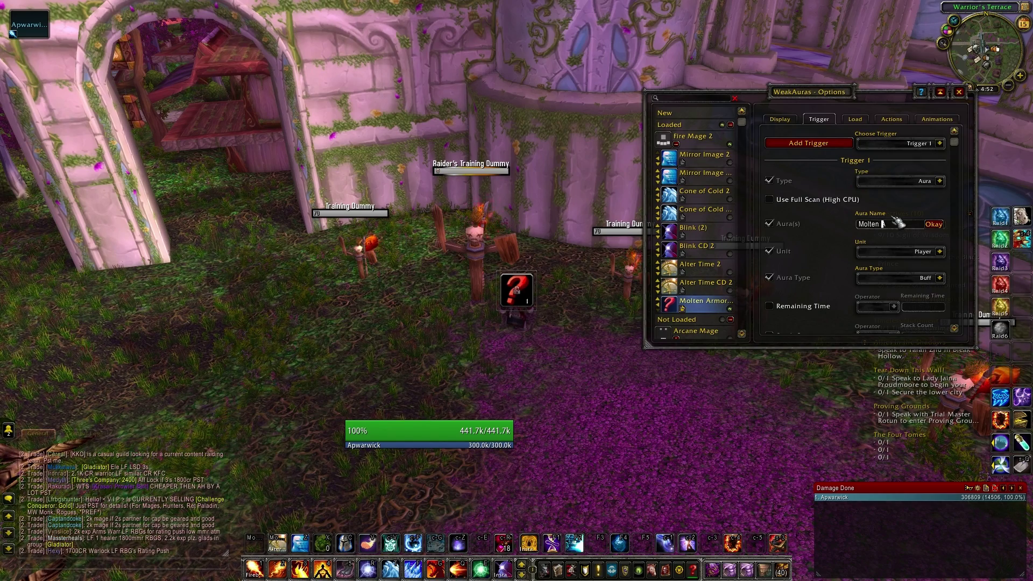
pyautogui.press('Return')
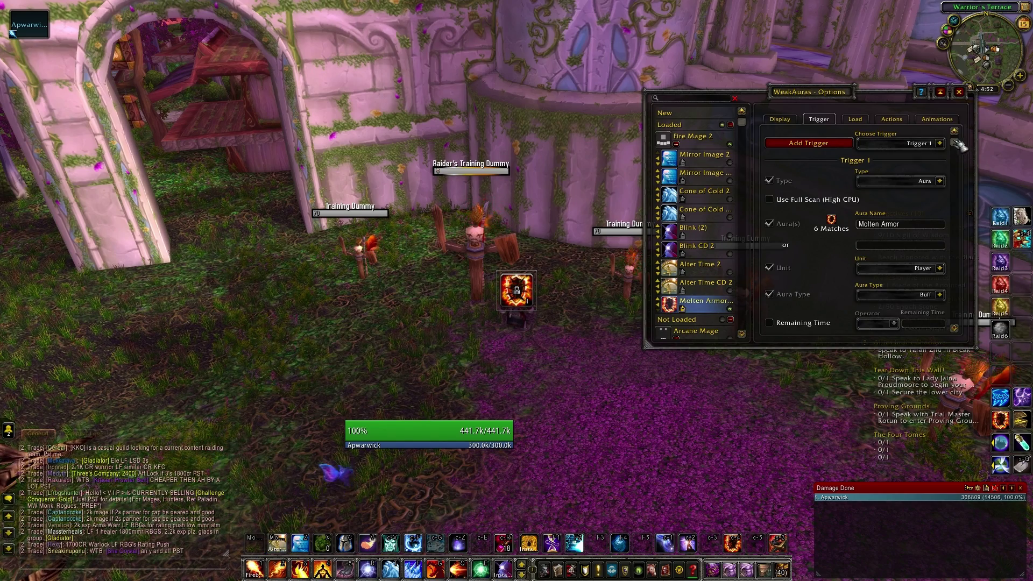
pyautogui.scroll(-2, 926, 226)
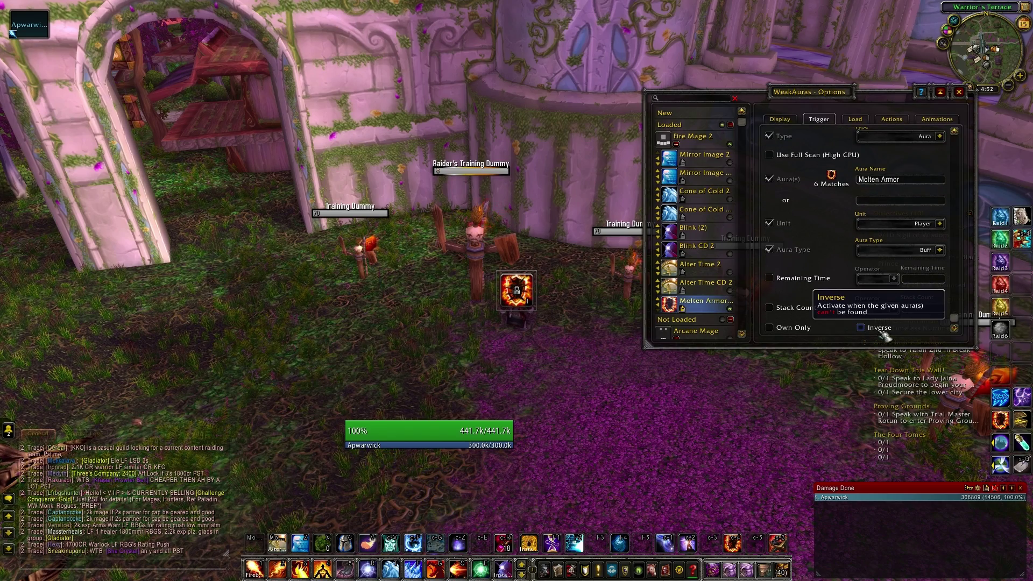
# Choose the Molten Armor image as the icon's display and cast Molten Armor to test it
pyautogui.click(780, 120)
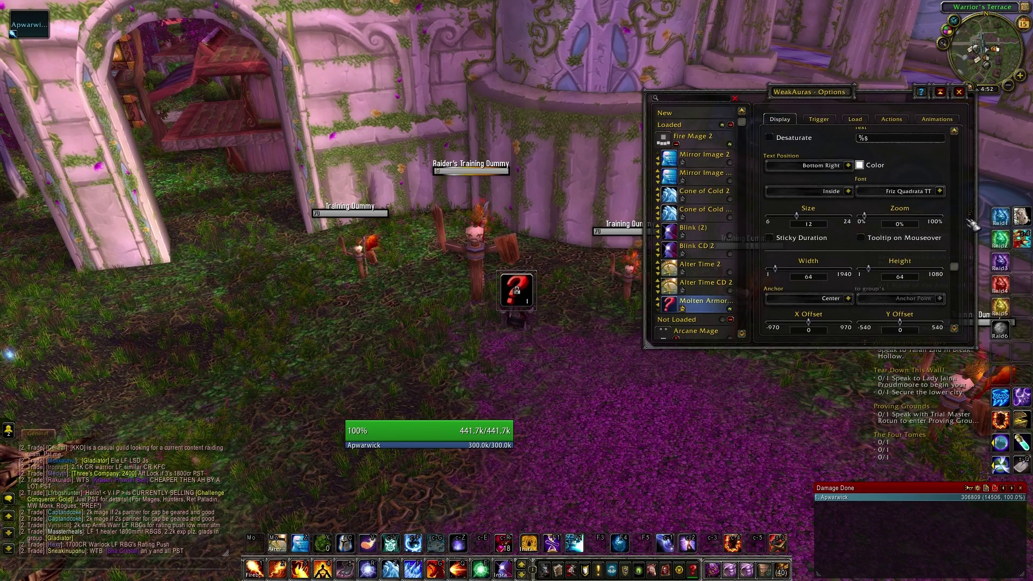
pyautogui.moveTo(961, 273); pyautogui.dragTo(968, 156)
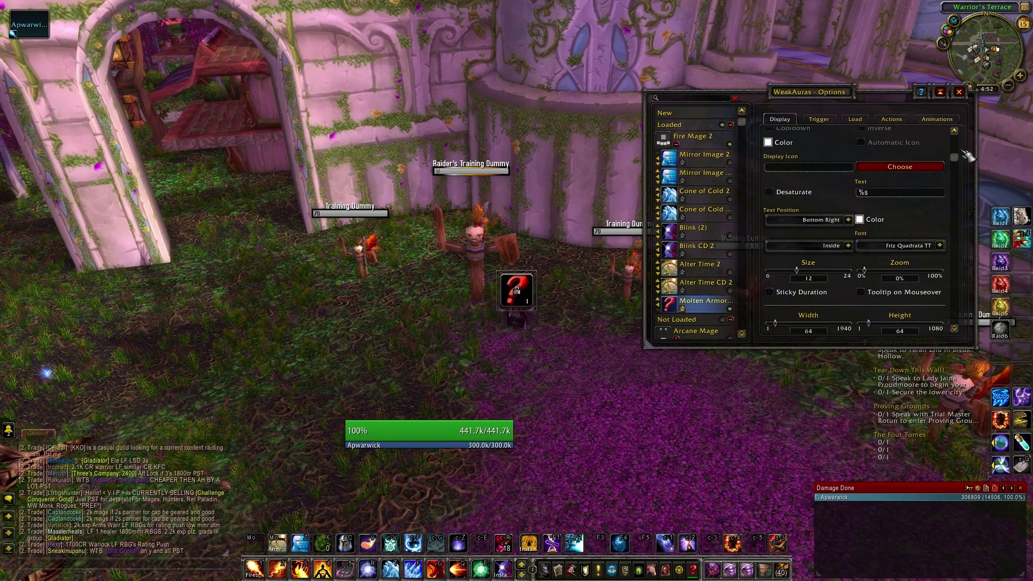
pyautogui.click(891, 178)
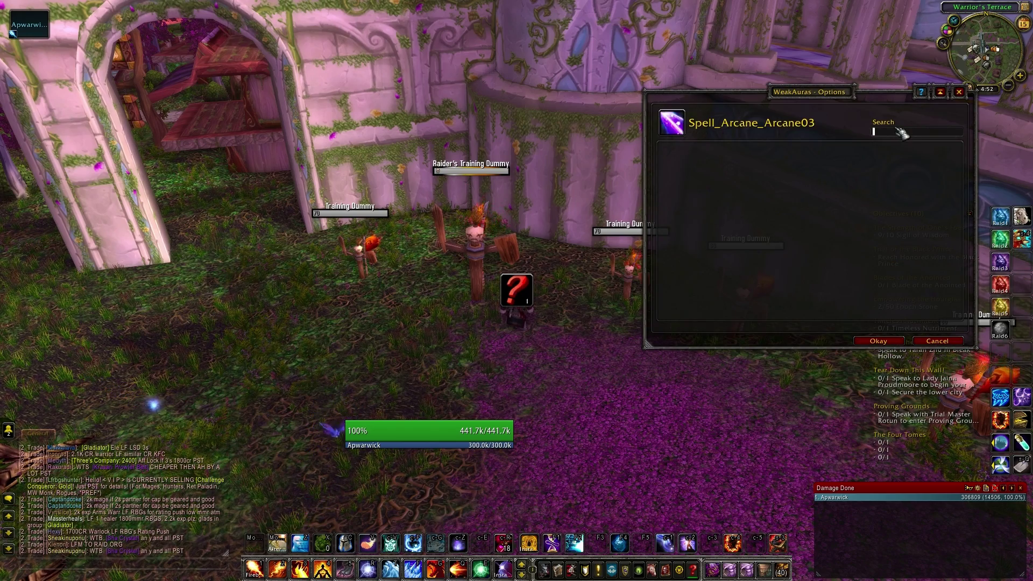
pyautogui.write('Molten Armor')
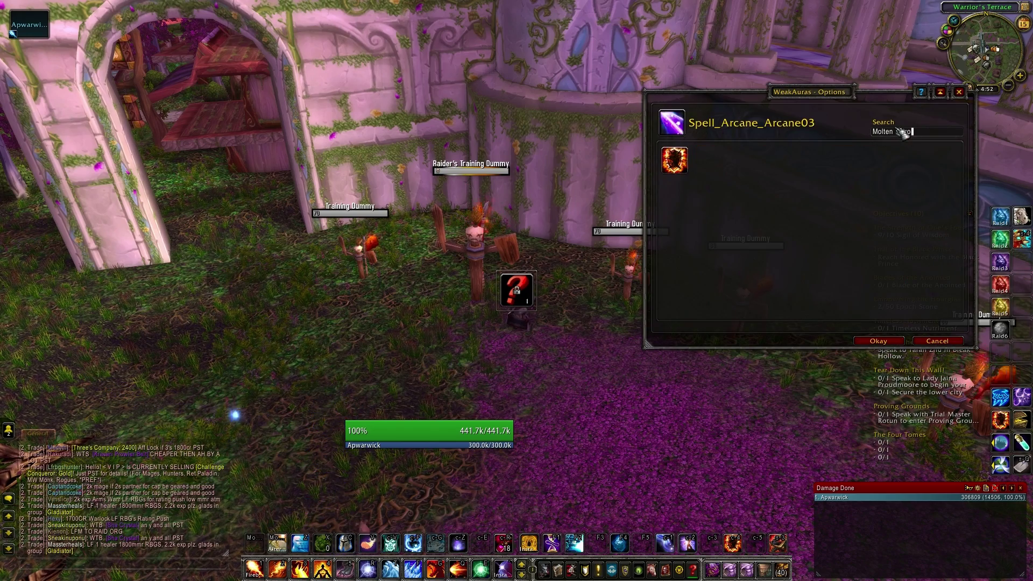
pyautogui.click(679, 159)
pyautogui.click(879, 342)
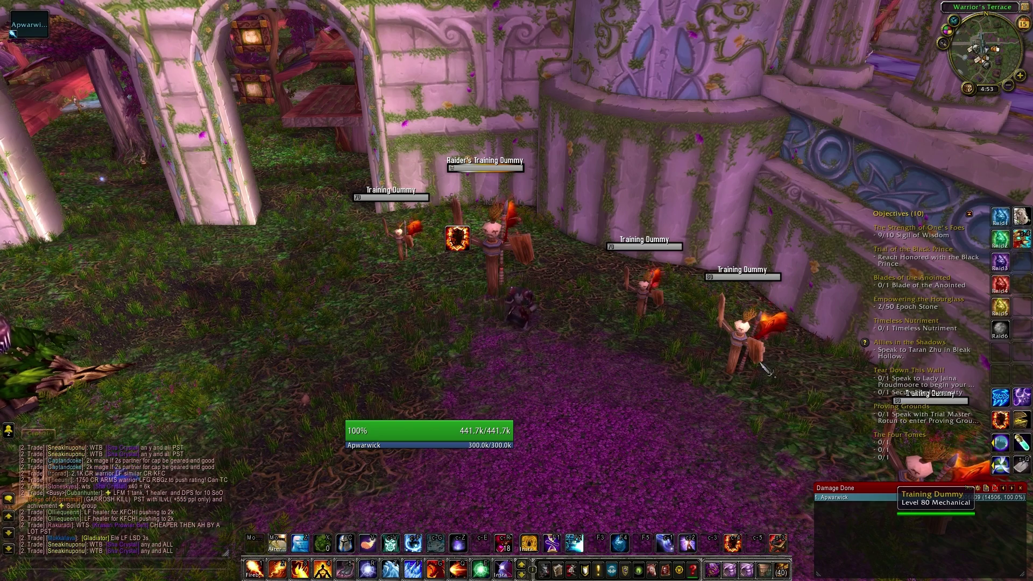
pyautogui.click(999, 421)
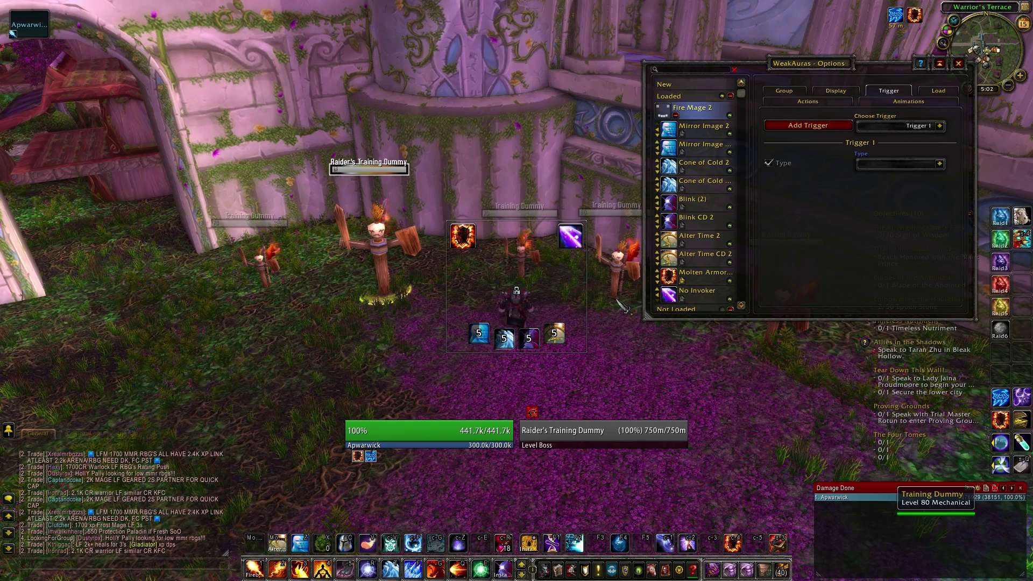
# Duplicate the No Invoker icon in the Fire Mage 2 group and rename the copy Invoker Duration
pyautogui.rightClick(697, 296)
pyautogui.click(713, 342)
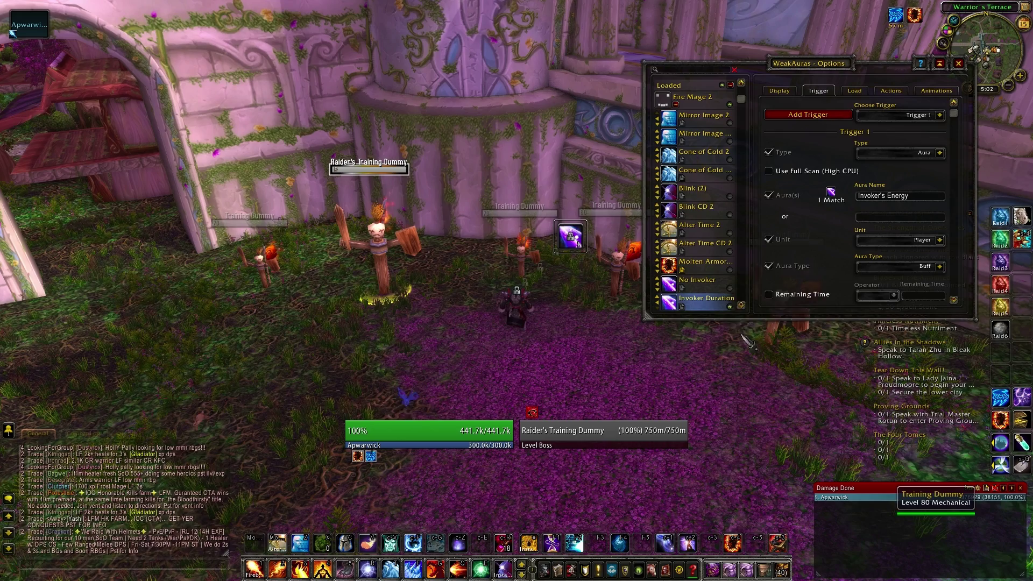
pyautogui.write('Invoker Duration')
pyautogui.press('Return')
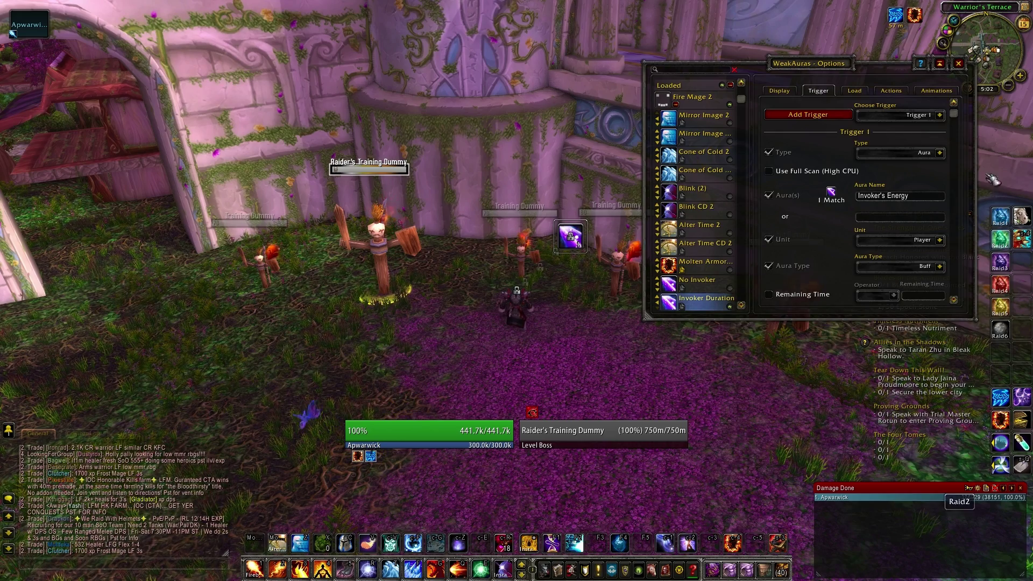
# Turn off Inverse in the Invoker's Energy aura trigger and enable Cooldown for the icon's display
pyautogui.scroll(-3, 959, 116)
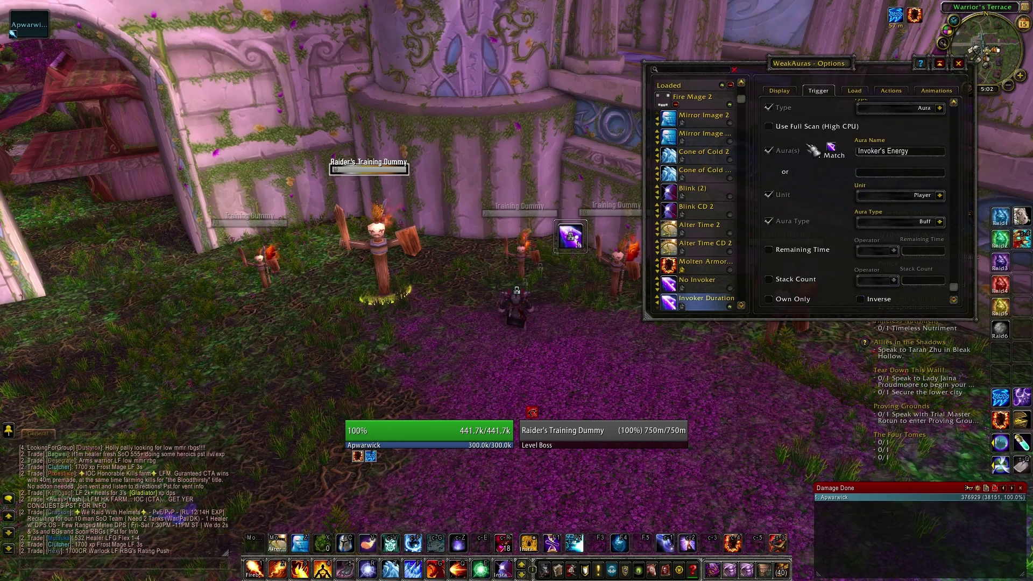
pyautogui.click(781, 91)
pyautogui.scroll(3, 959, 296)
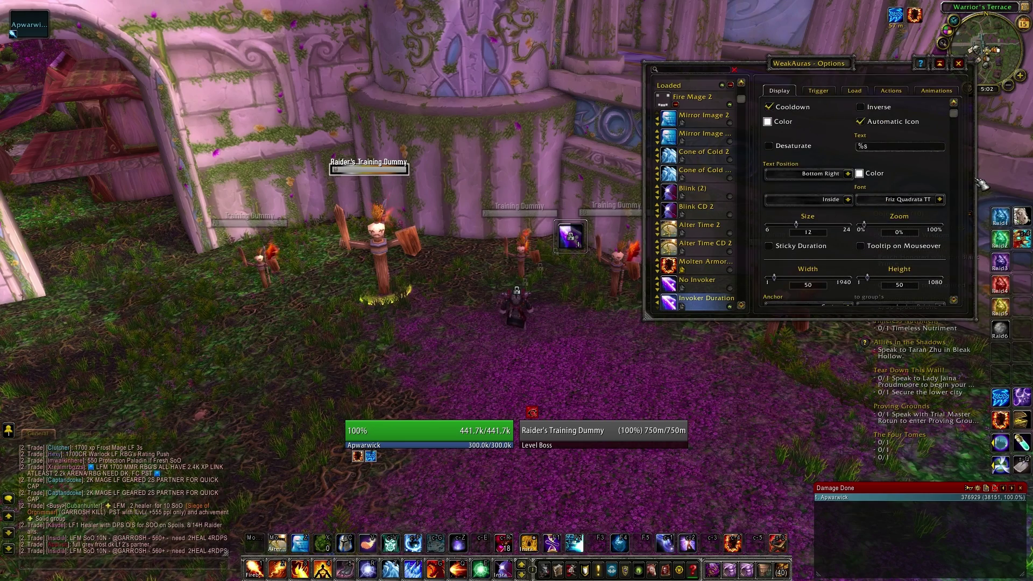
# Set the Invoker Duration icon's text to %p and its text position to Center
pyautogui.click(910, 147)
pyautogui.press('BackSpace')
pyautogui.write('p')
pyautogui.press('Return')
pyautogui.click(848, 173)
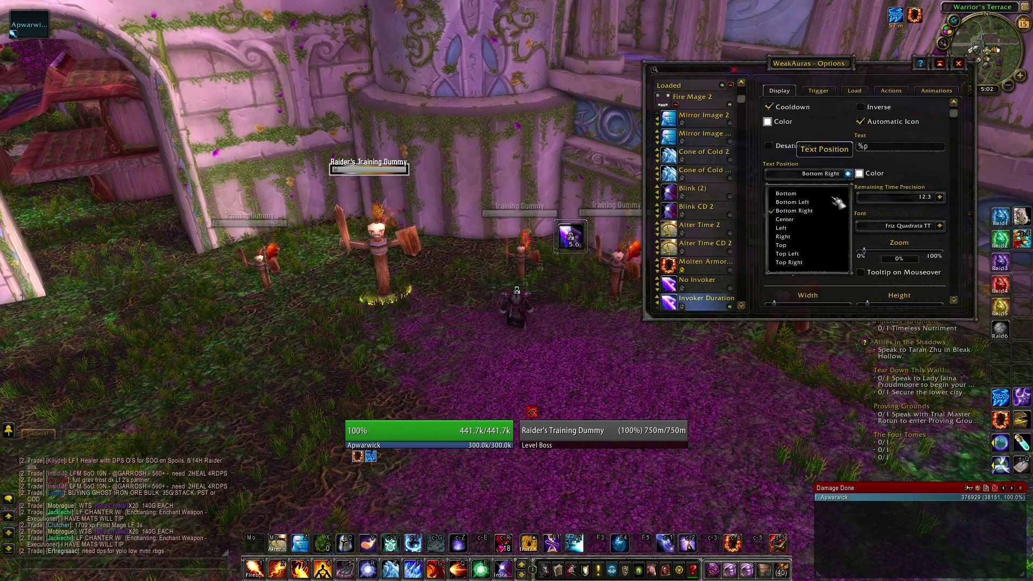
pyautogui.click(796, 219)
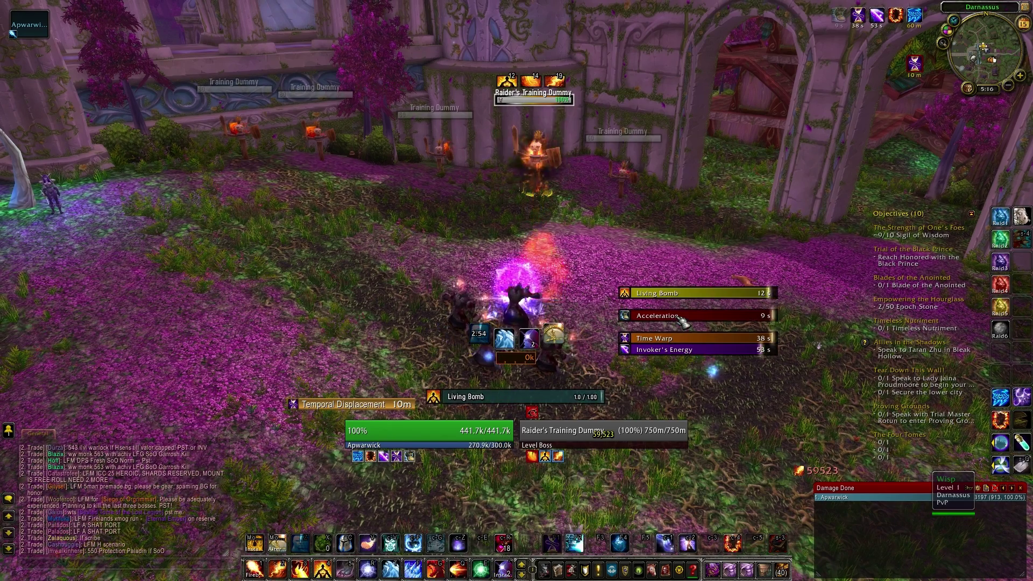
# Cast Fireball and Pyroblast on the Raider's Training Dummy to test the complete set of Fire Mage icons in combat
pyautogui.press('1')
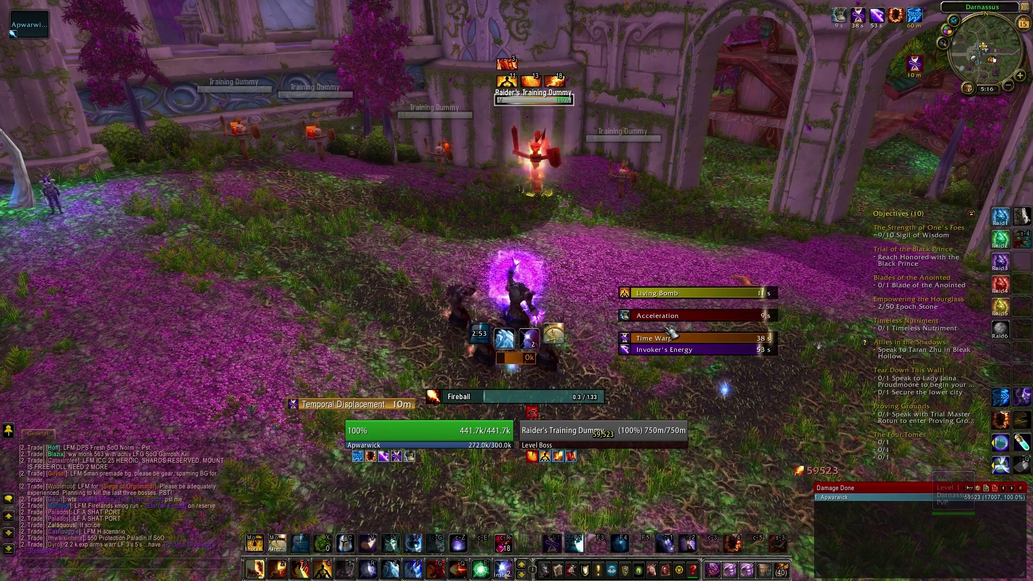
pyautogui.press('1')
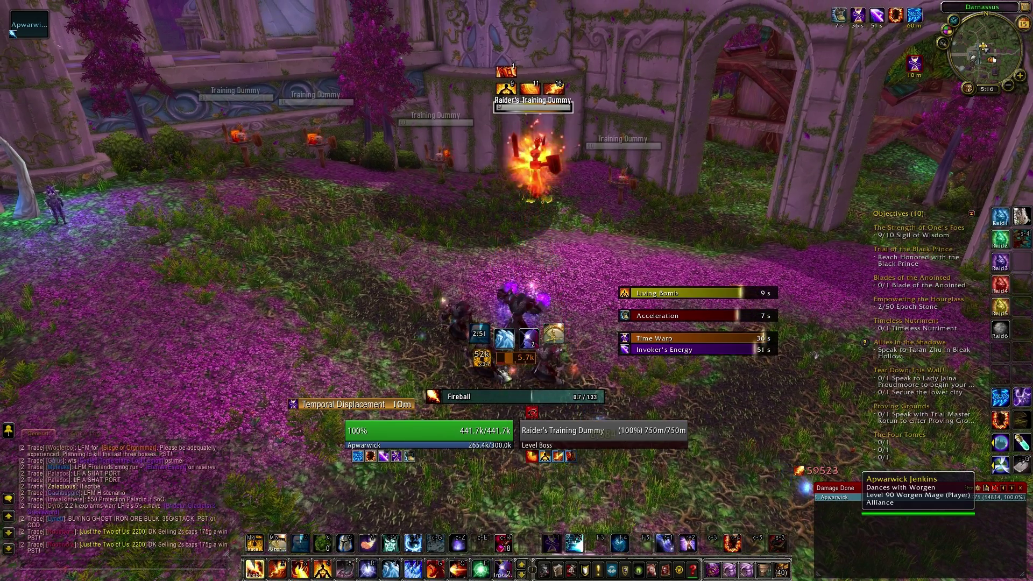
pyautogui.press('q')
pyautogui.press('2')
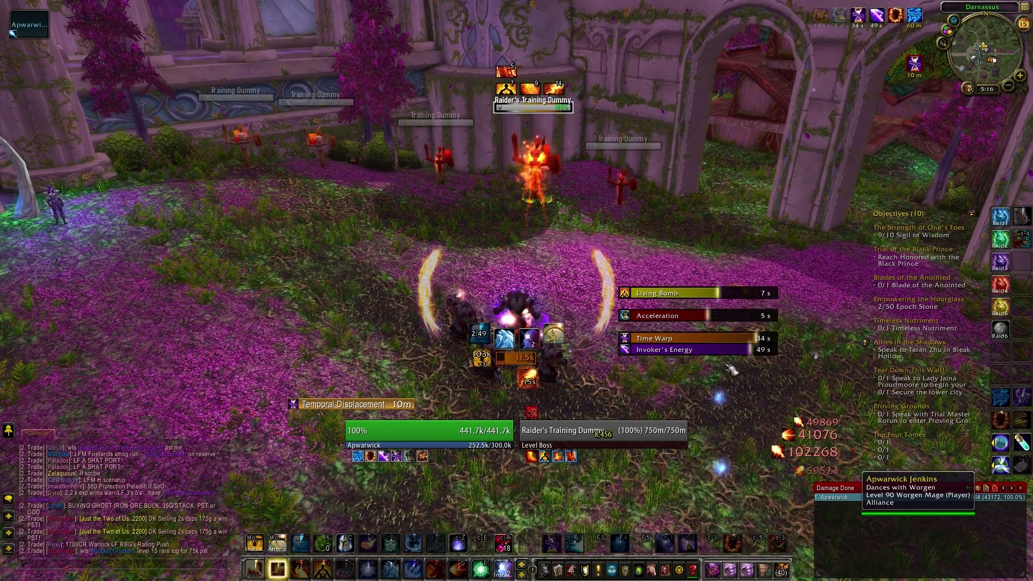
pyautogui.press('1')
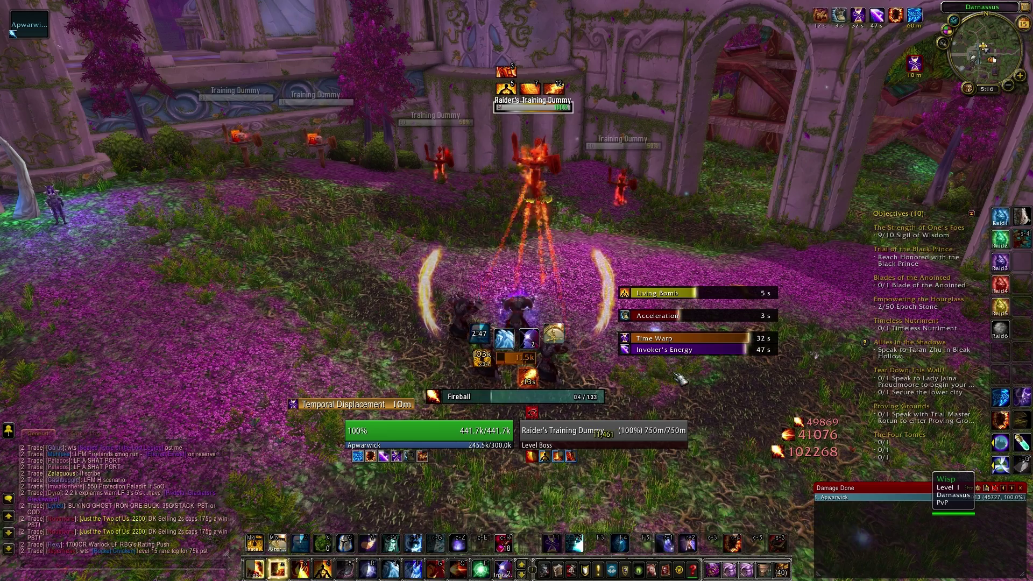
pyautogui.press('2')
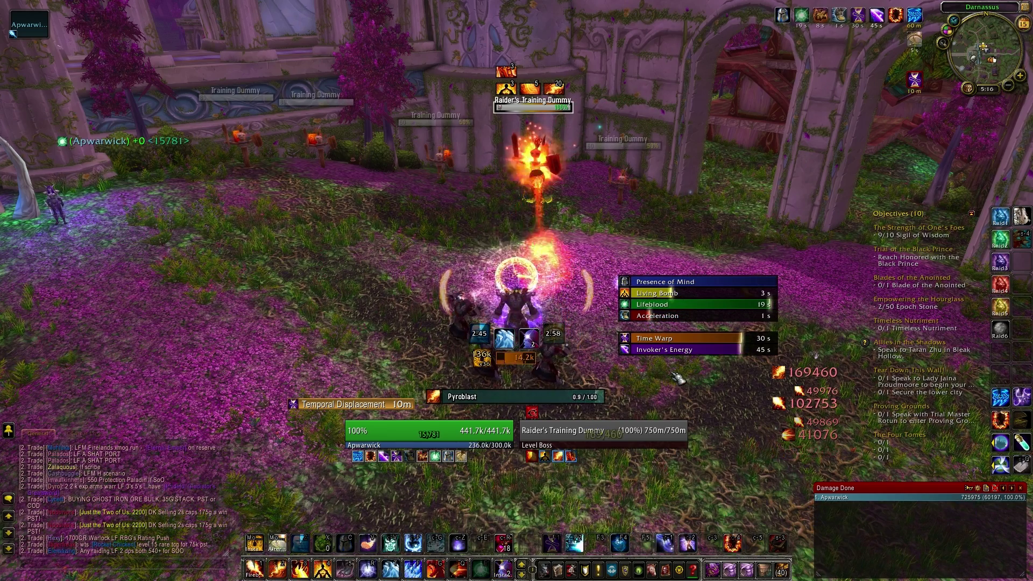
pyautogui.press('2')
pyautogui.press('2')
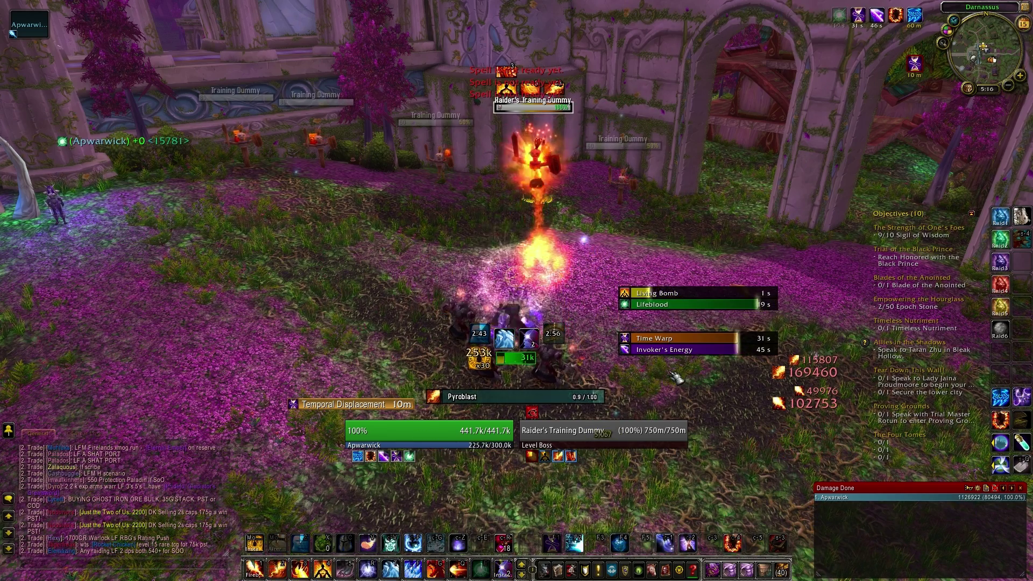